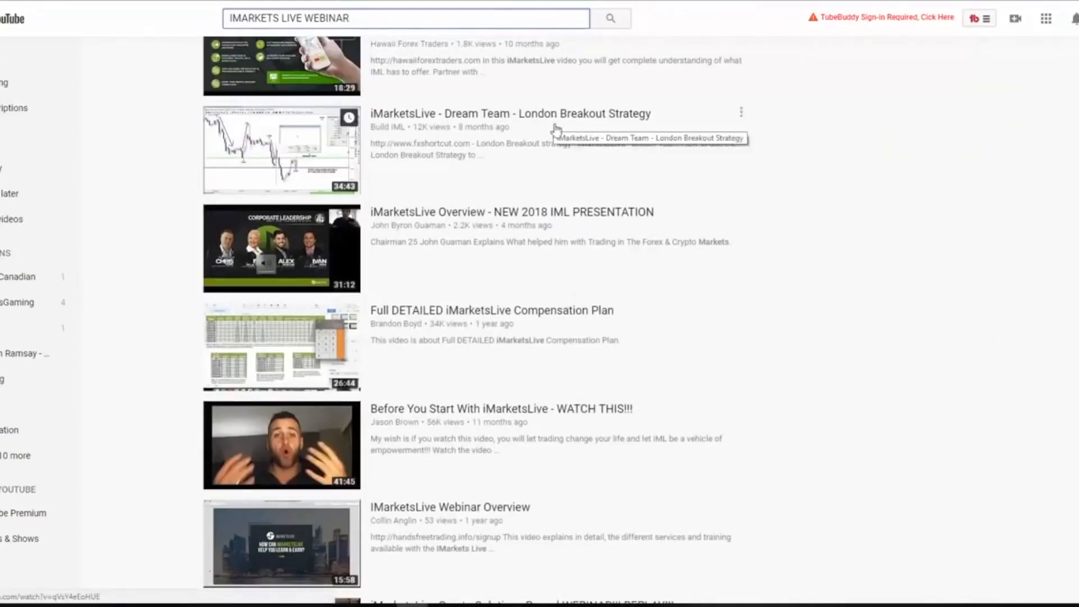
Step: Open the "IMarketsLive Webinar Overview" video from the YouTube search results and copy its page address
scroll(562, 217, down, 5)
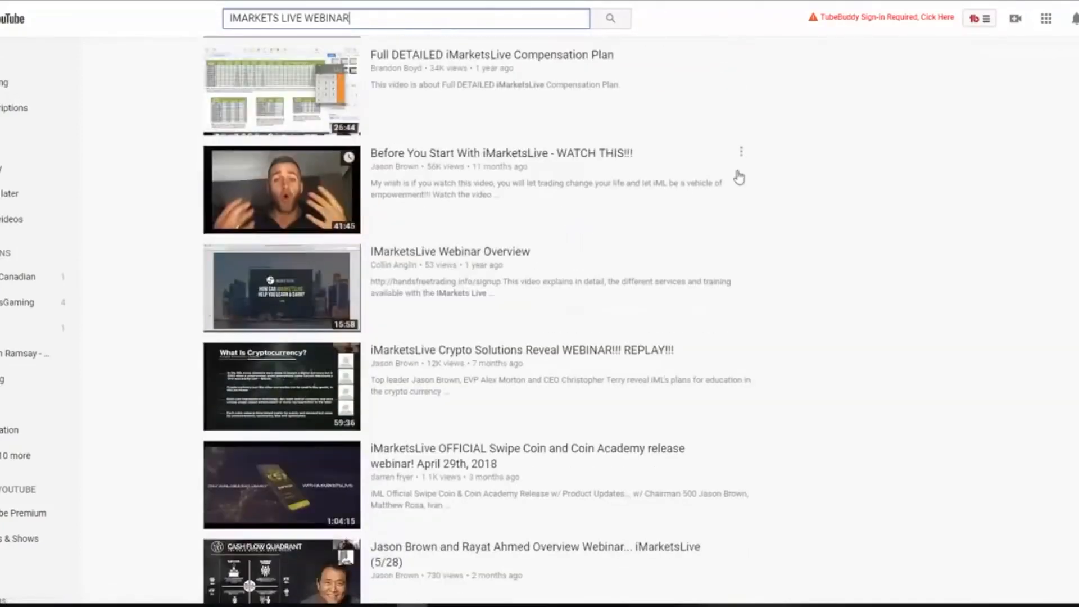
click(458, 252)
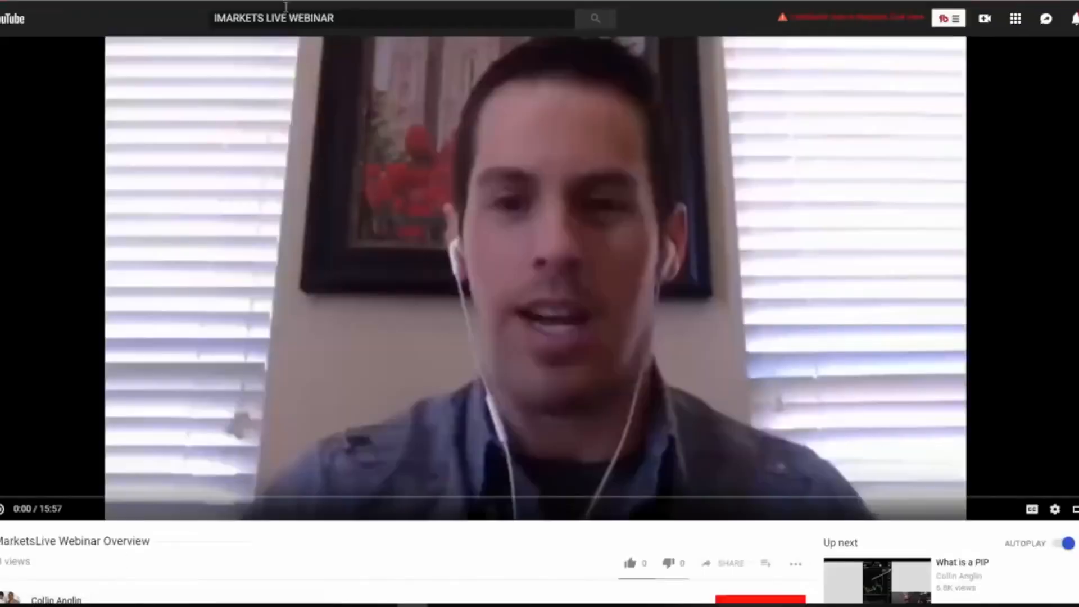
right_click(256, 1)
click(289, 41)
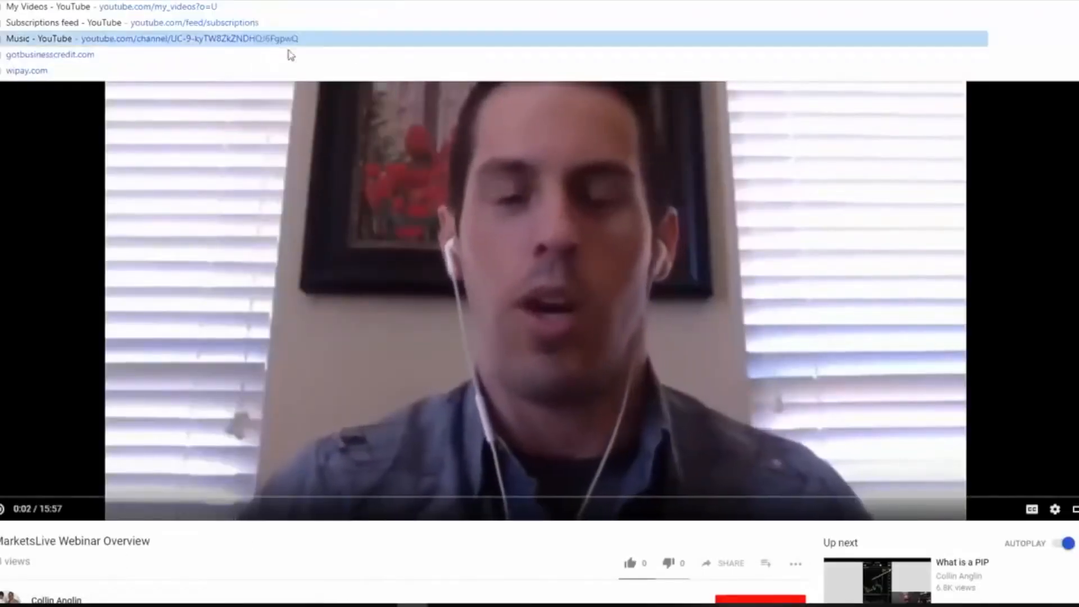
click(297, 377)
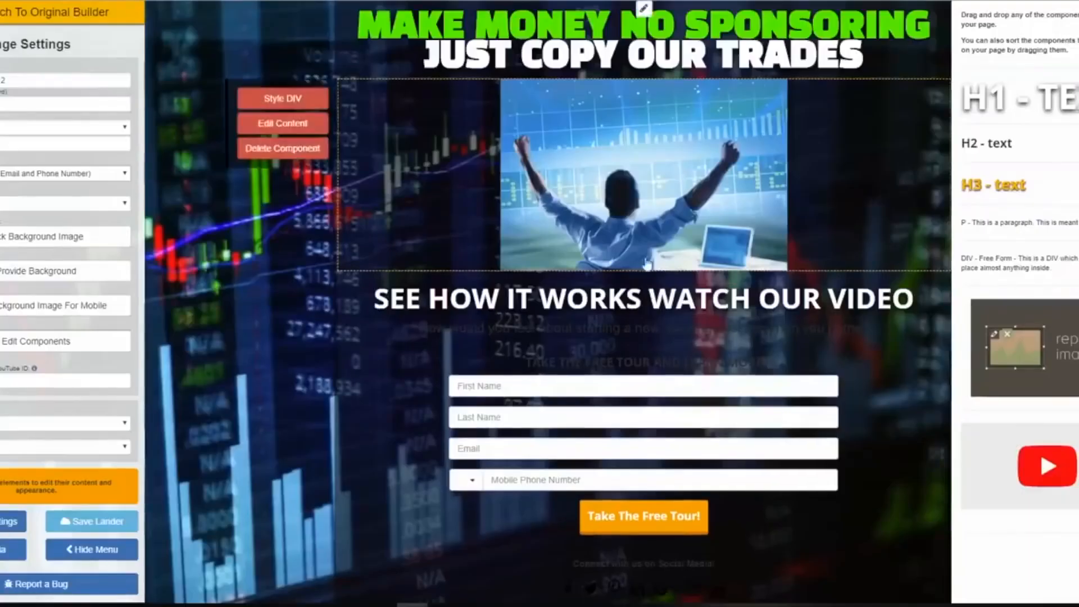
scroll(562, 281, down, 1)
drag(1025, 346, 663, 338)
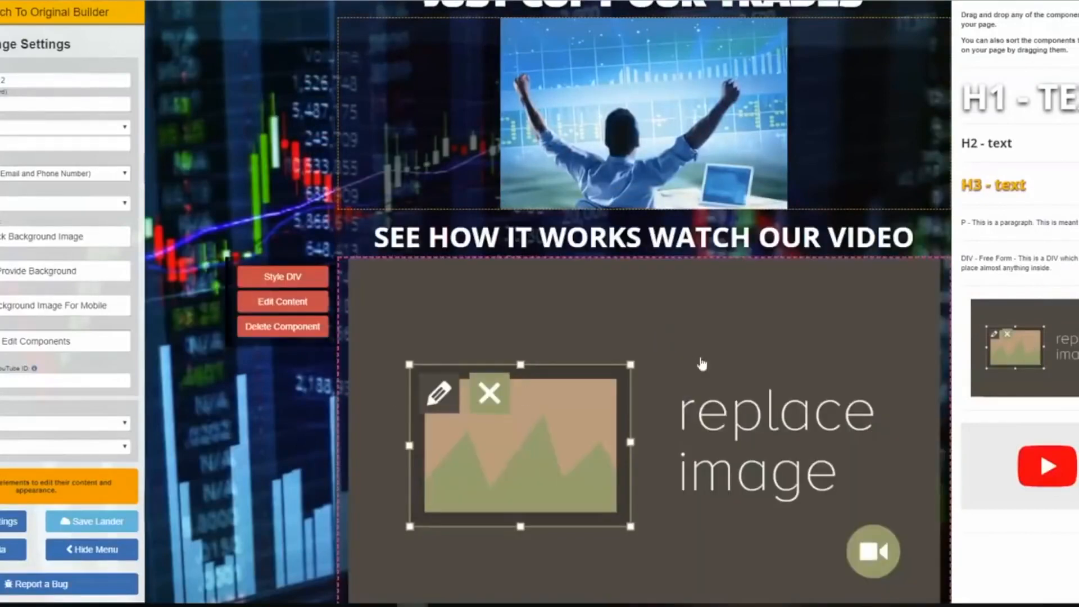
click(310, 330)
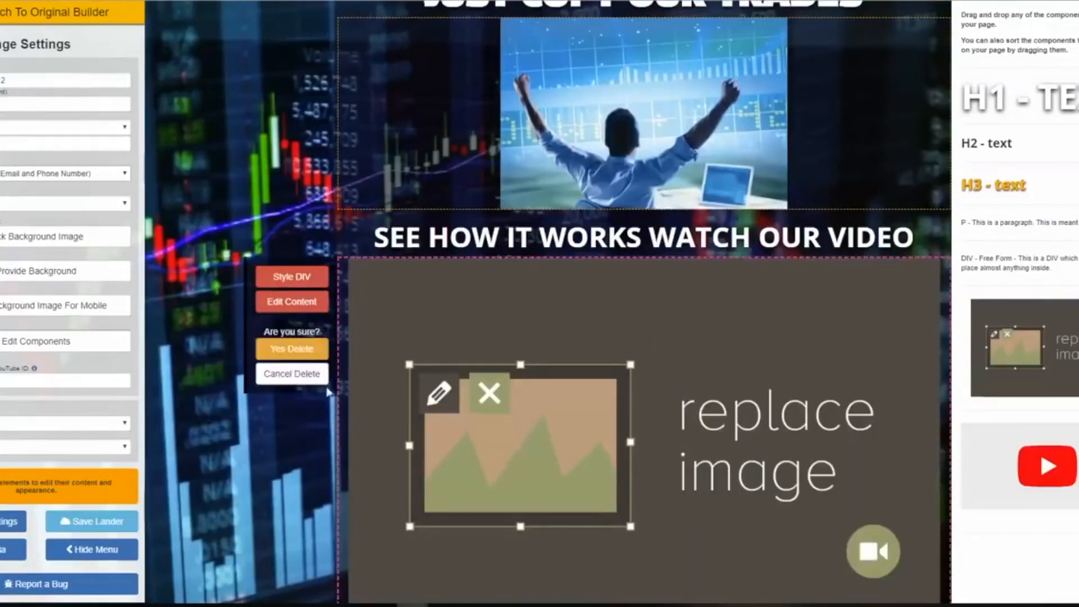
click(312, 348)
Step: Insert a YouTube video component below the "SEE HOW IT WORKS WATCH OUR VIDEO" heading and paste the copied webinar video URL into it
drag(1056, 436, 691, 259)
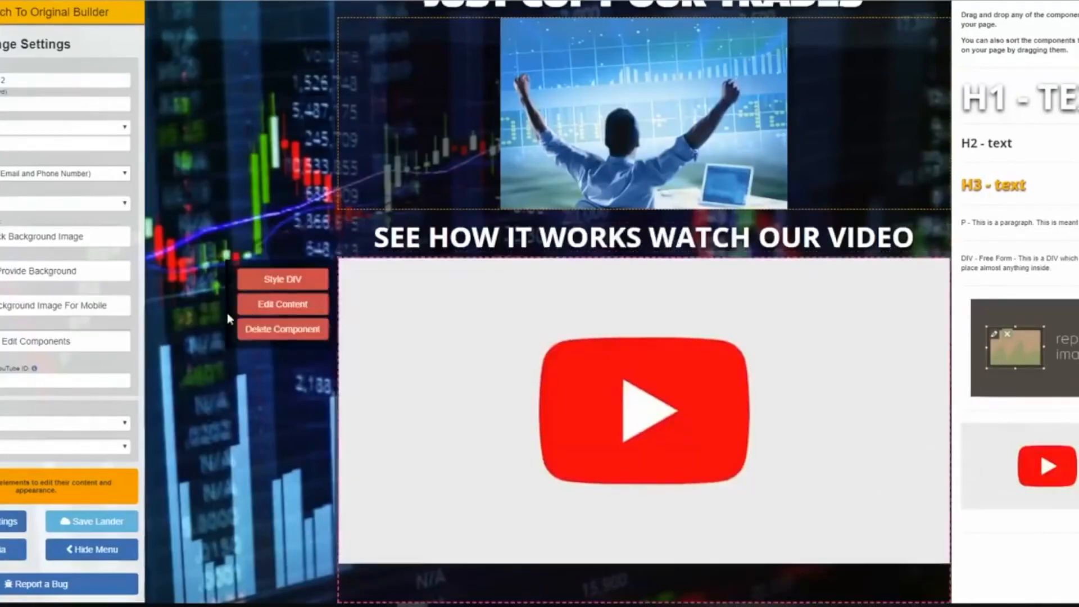
click(282, 304)
right_click(467, 90)
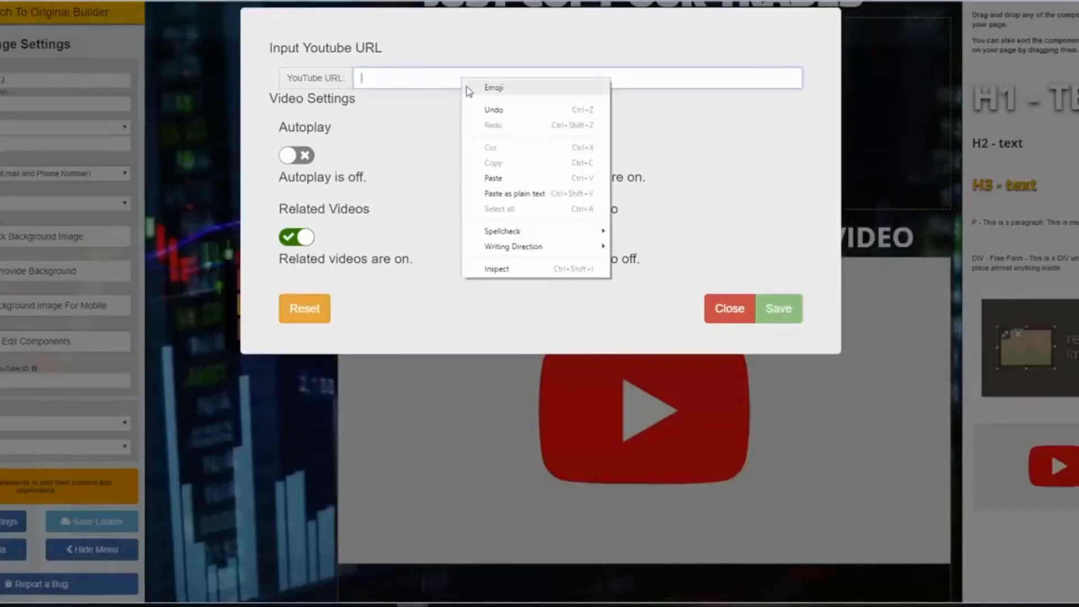
click(494, 178)
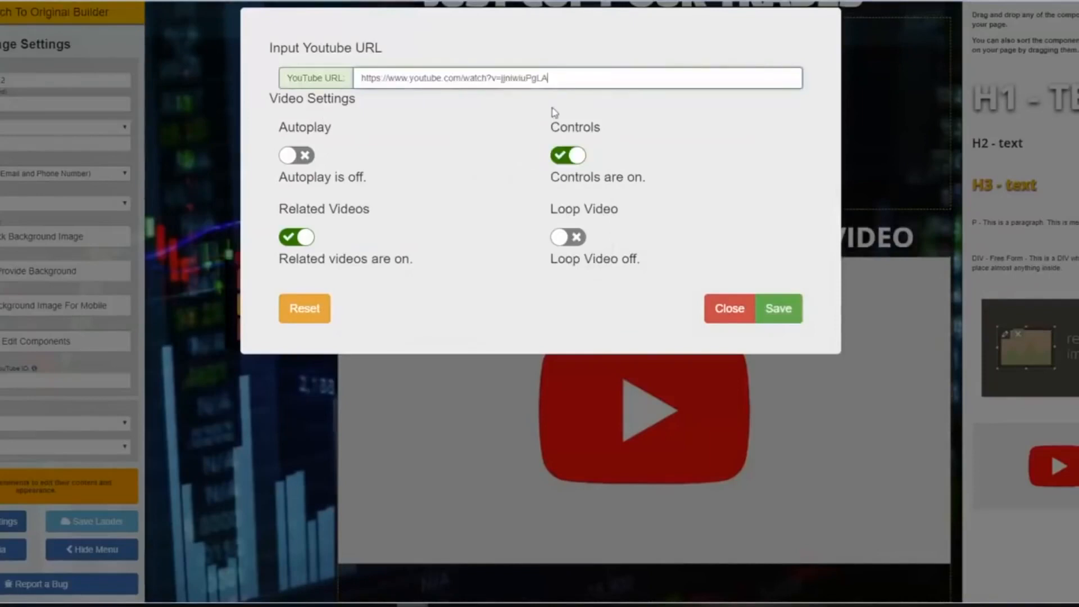
Step: Turn off related videos and player controls for the YouTube video and save its settings
click(304, 237)
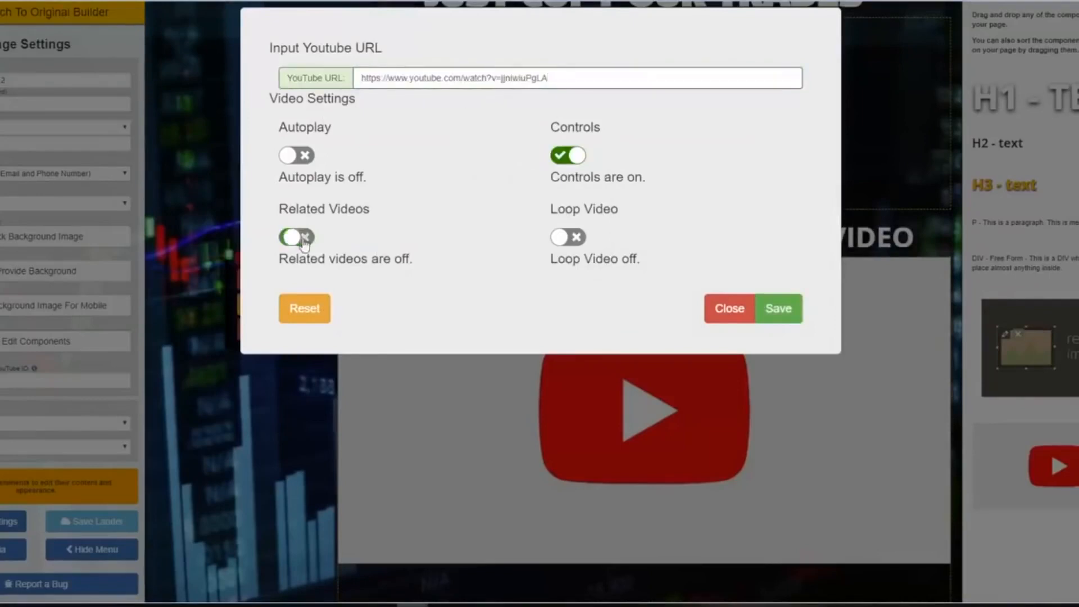
click(564, 158)
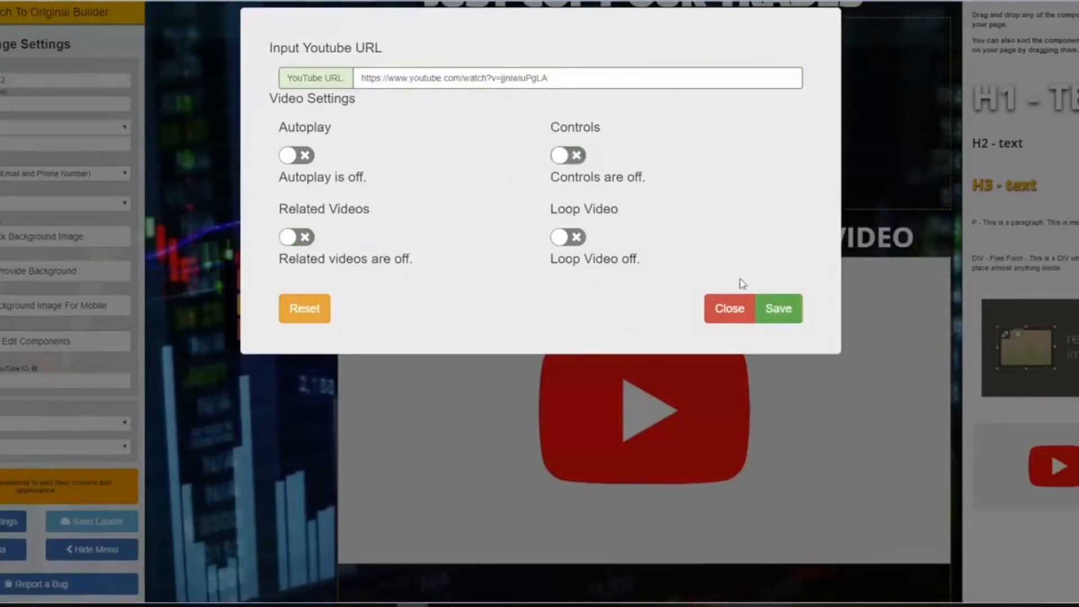
click(778, 308)
Step: Delete the dark paragraph text component between the embedded video and the "TAKE THE FREE TOUR AND LEARN MORE" line
scroll(894, 359, up, 2)
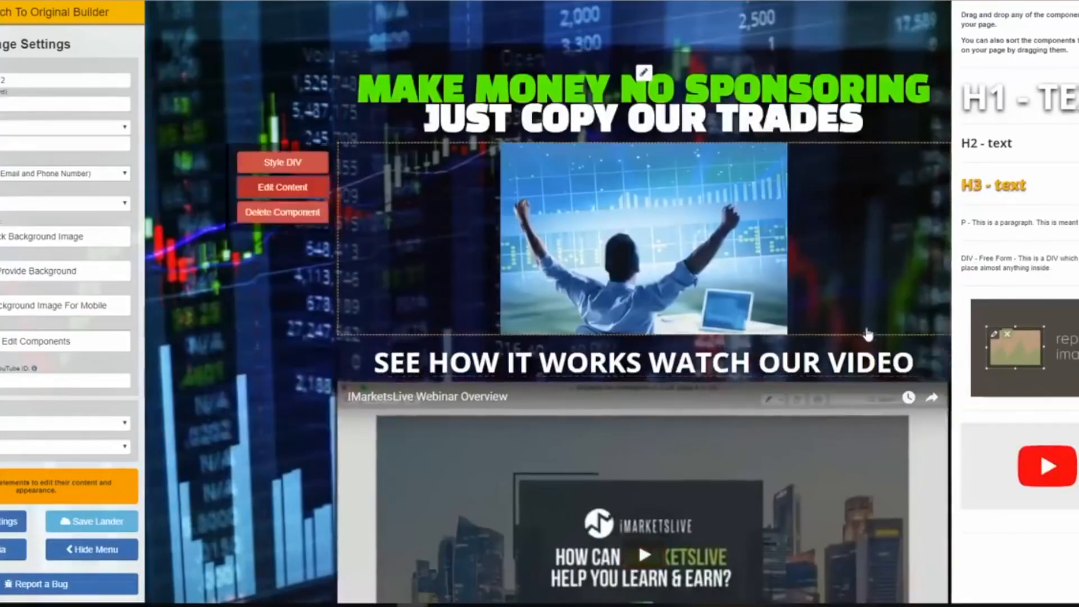
scroll(867, 337, down, 4)
scroll(707, 165, up, 3)
scroll(750, 257, down, 5)
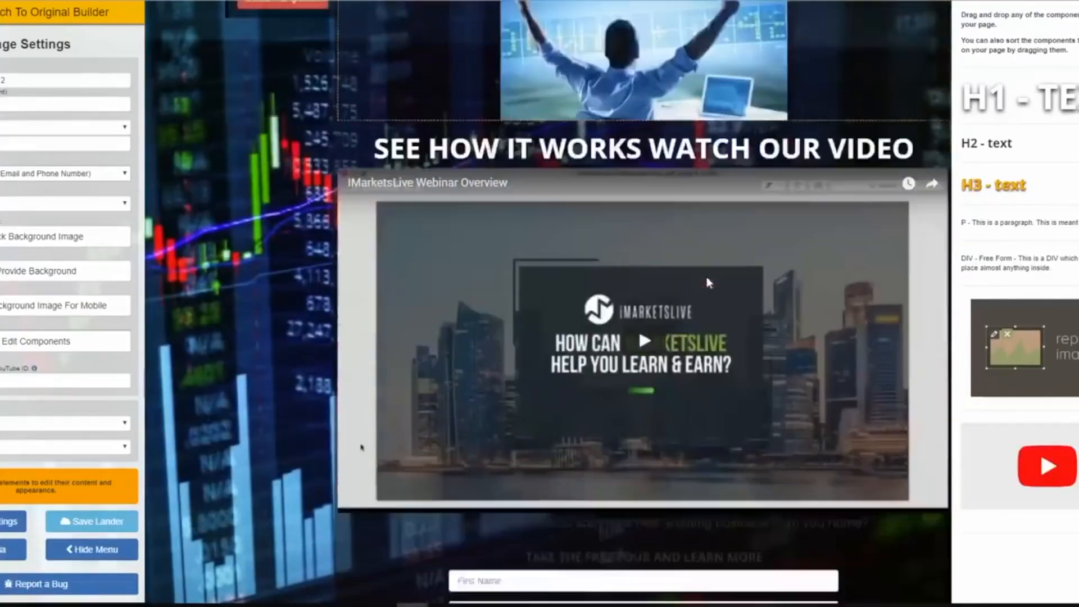
scroll(585, 301, down, 1)
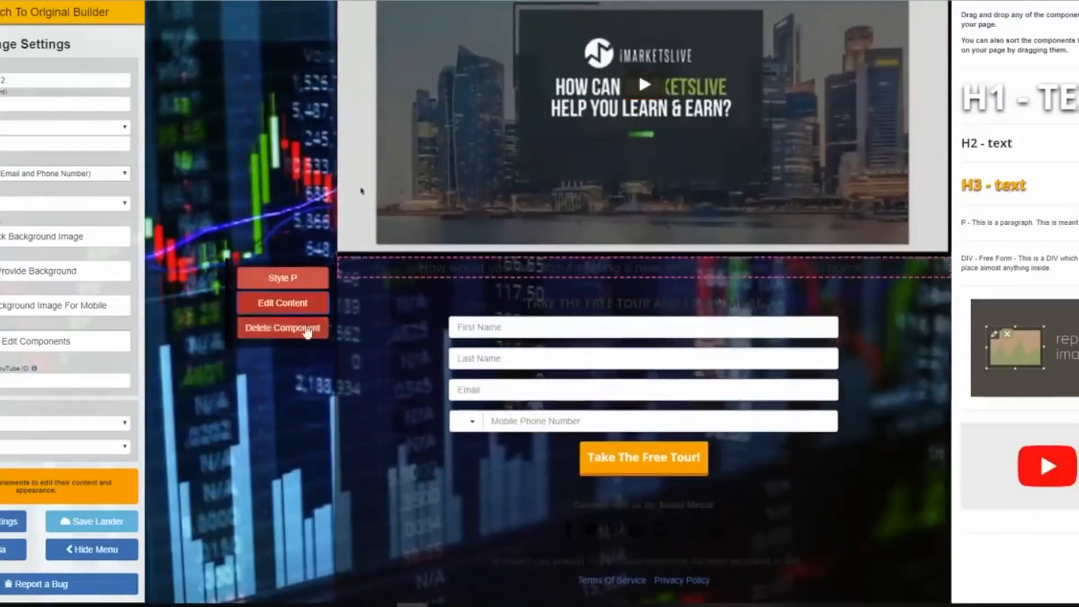
click(315, 329)
click(311, 349)
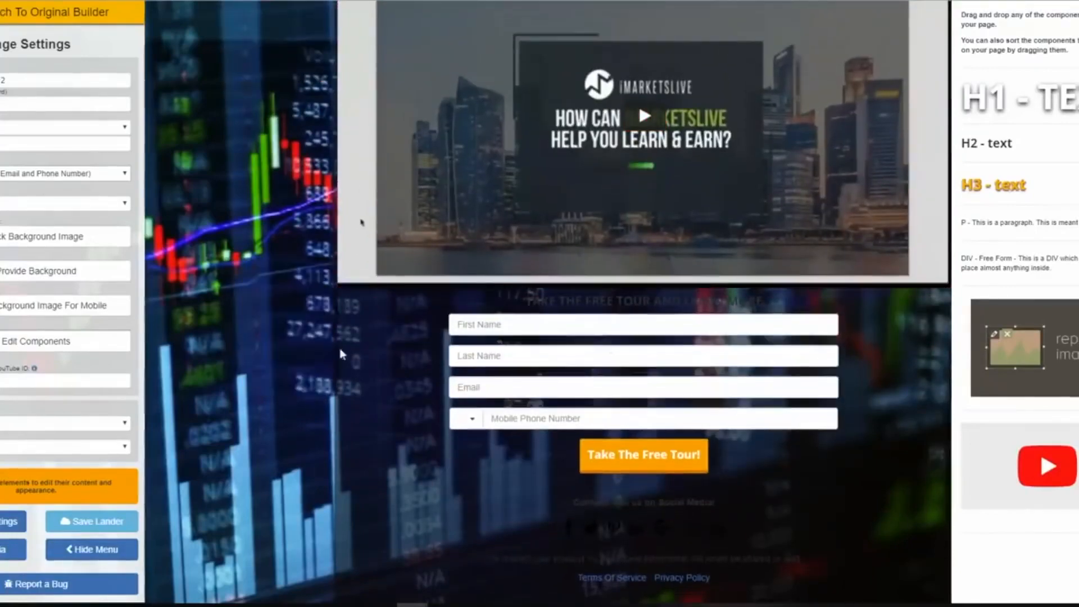
Step: Add an H1 heading directly below the embedded video with the text "SEE THE PROOF HERE"
drag(1009, 106, 669, 307)
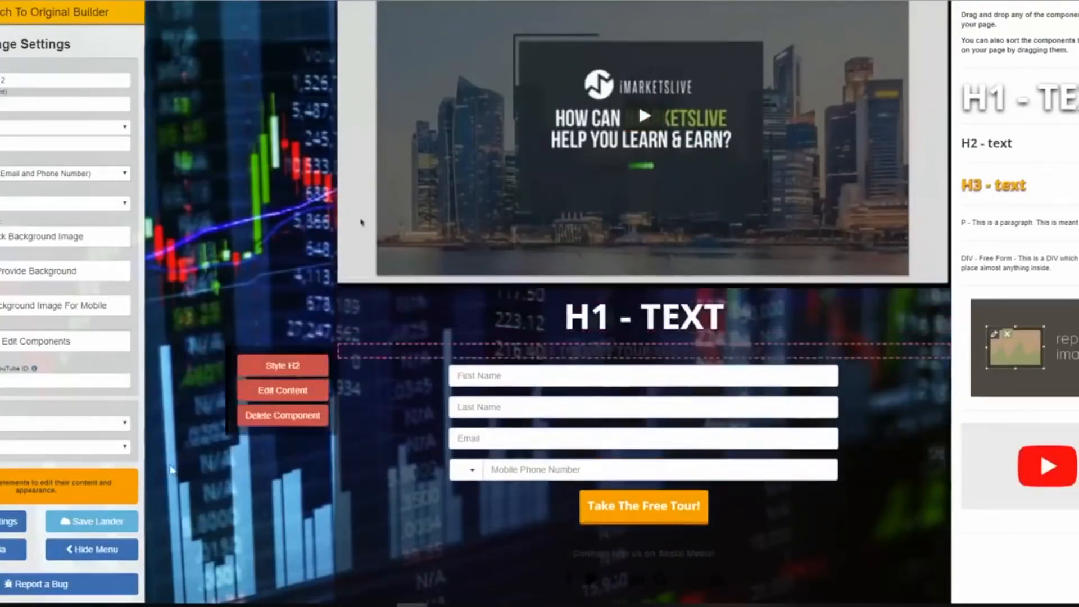
click(320, 348)
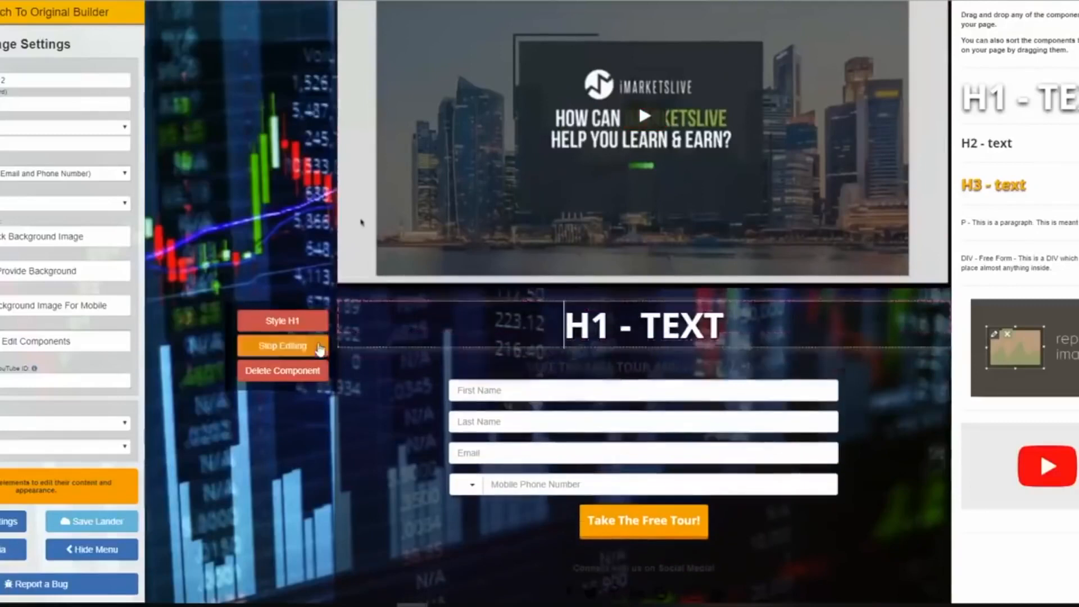
click(716, 337)
key(BackSpace)
key(BackSpace)
key(BackSpace)
key(BackSpace)
key(BackSpace)
key(BackSpace)
key(BackSpace)
key(BackSpace)
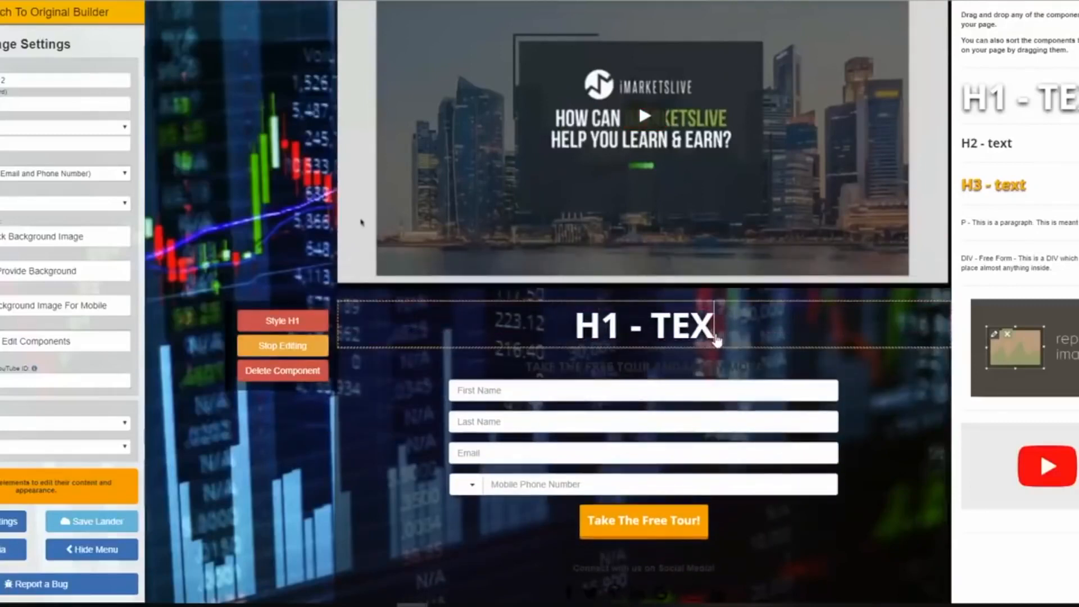
text(SEE)
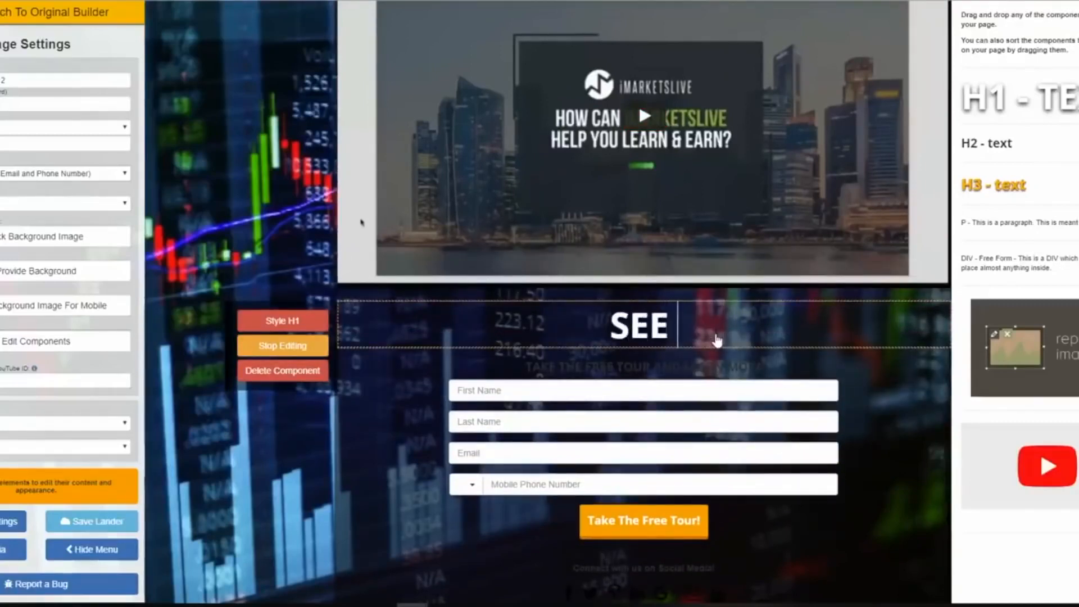
text( THE PROOF)
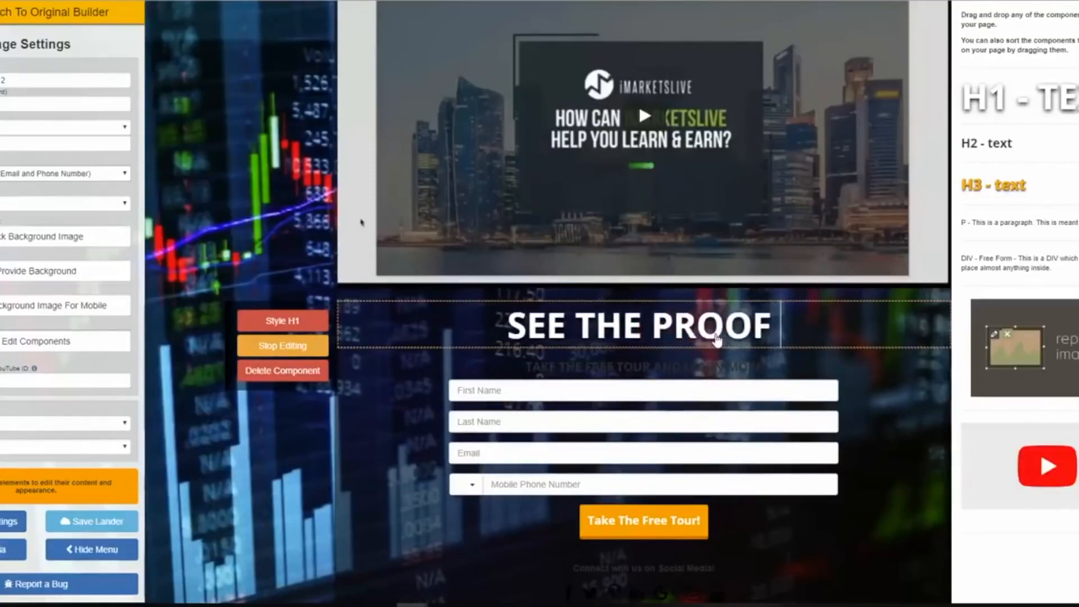
text( HERE)
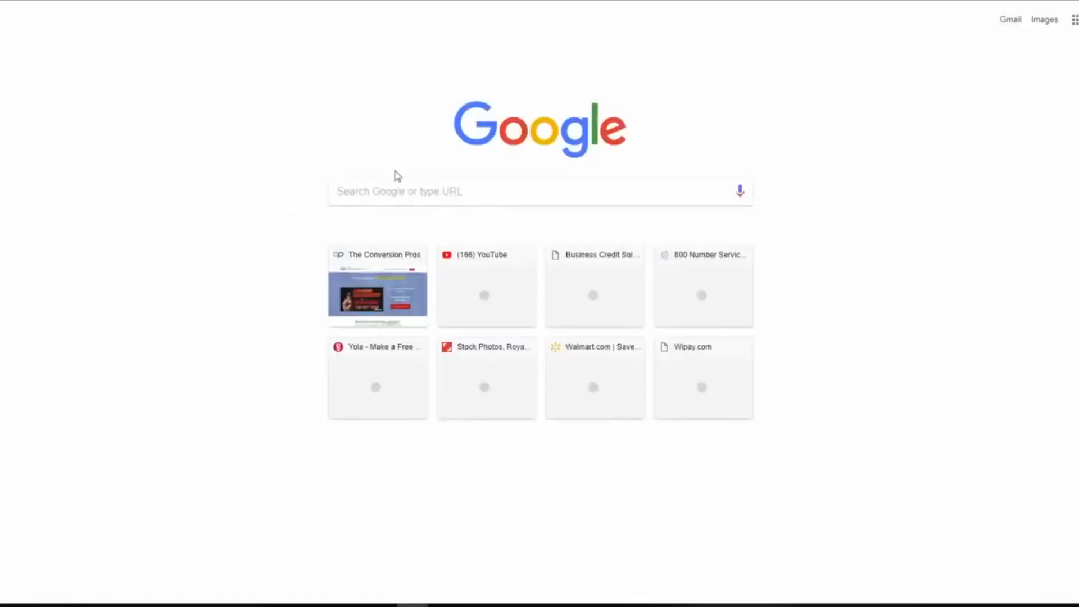
Step: Search Google Images for "forex profits" from a new browser page
click(392, 191)
text(FOREX TRADADINF)
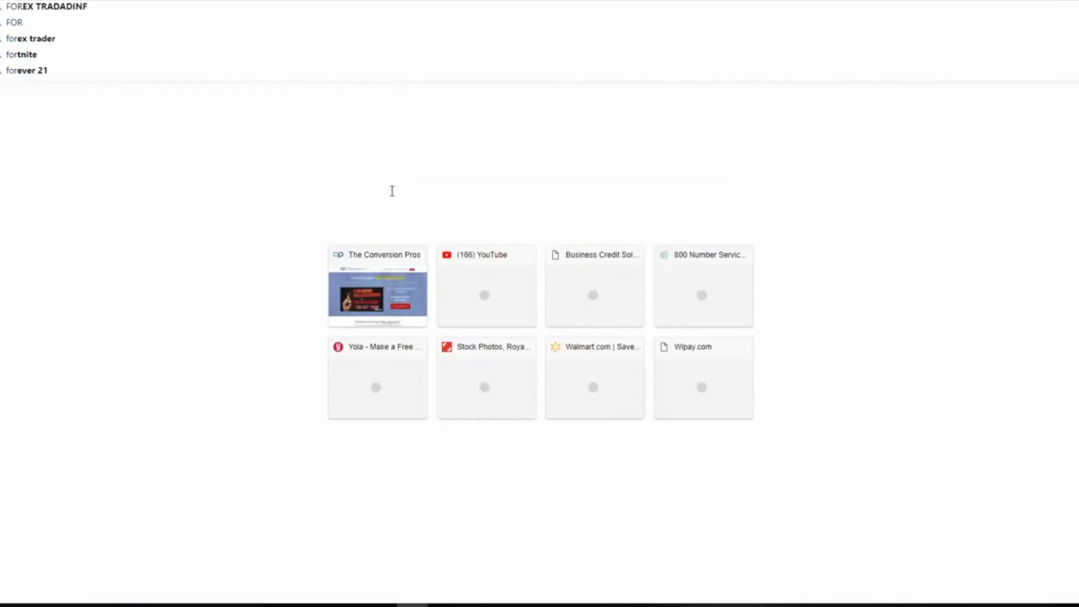
text( PROFI)
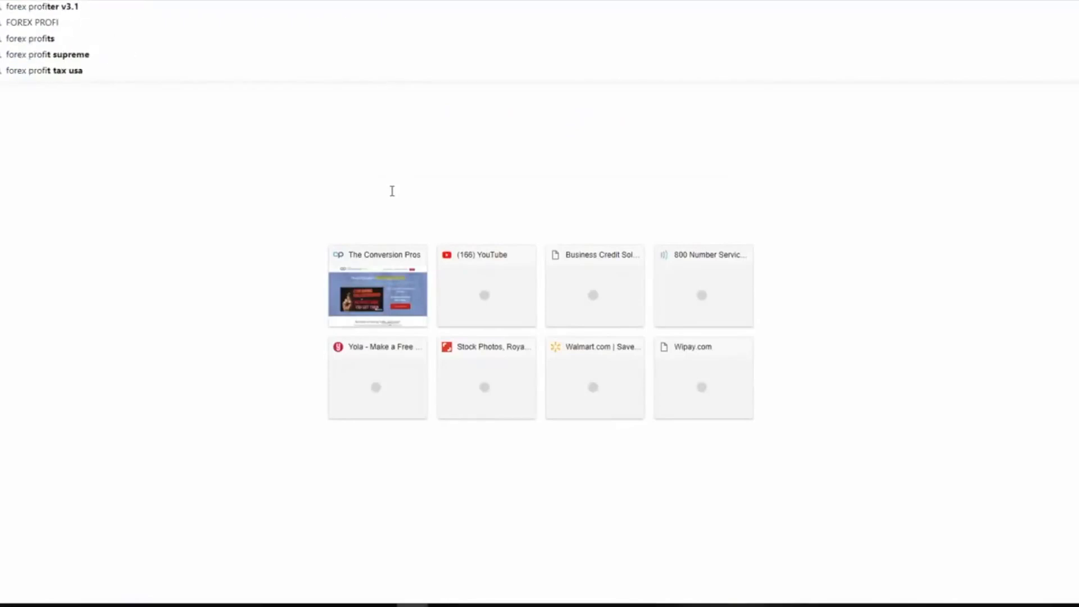
text(TS)
key(Return)
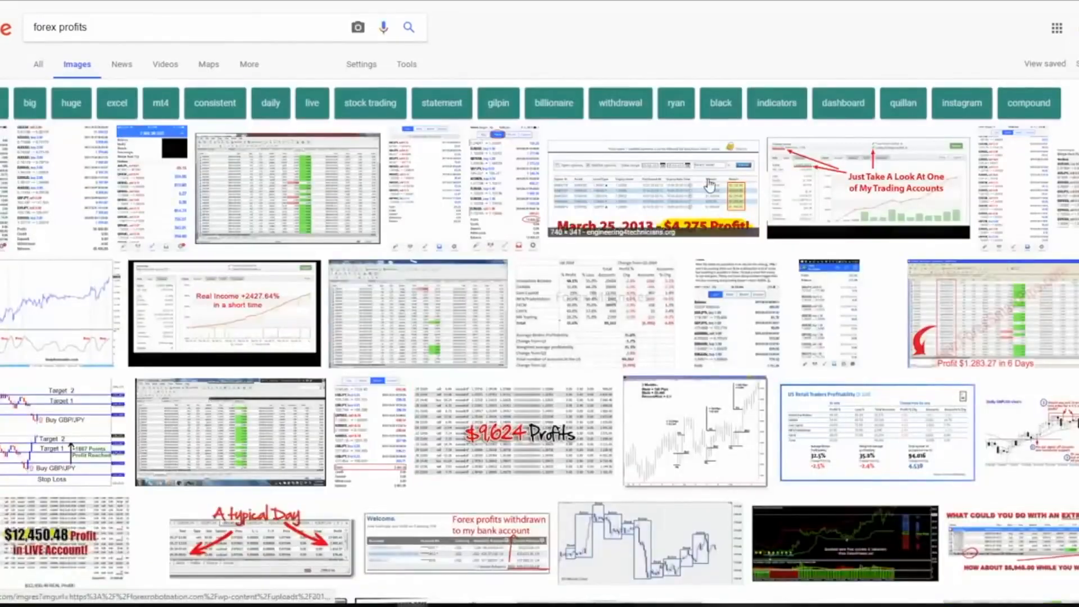
Step: Preview the forex profit images and copy the image address of the "$12,450.48 Profit in LIVE Account!" picture
click(700, 224)
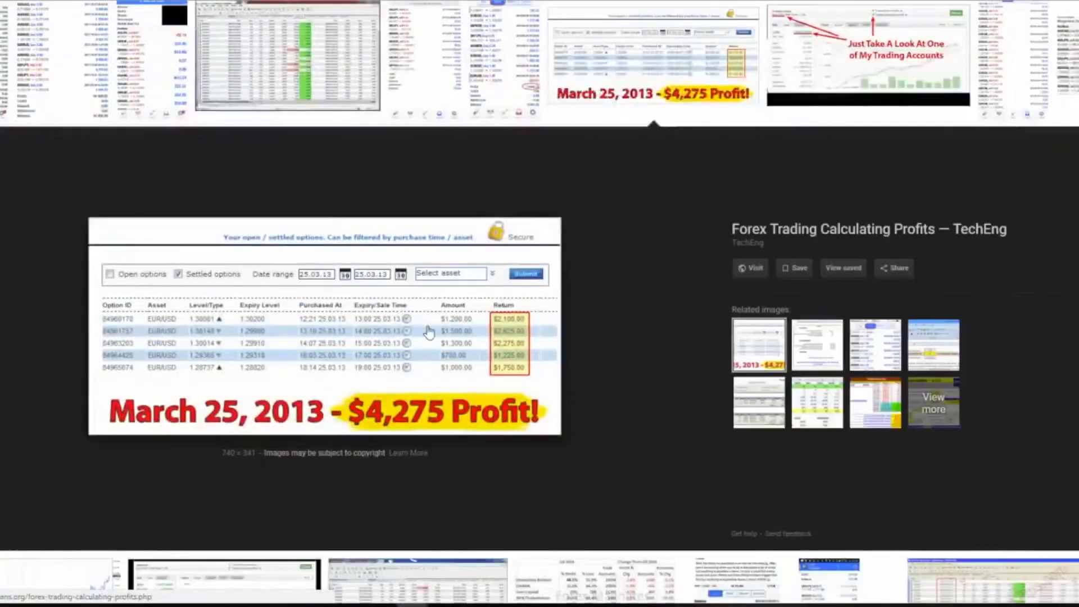
scroll(579, 427, up, 2)
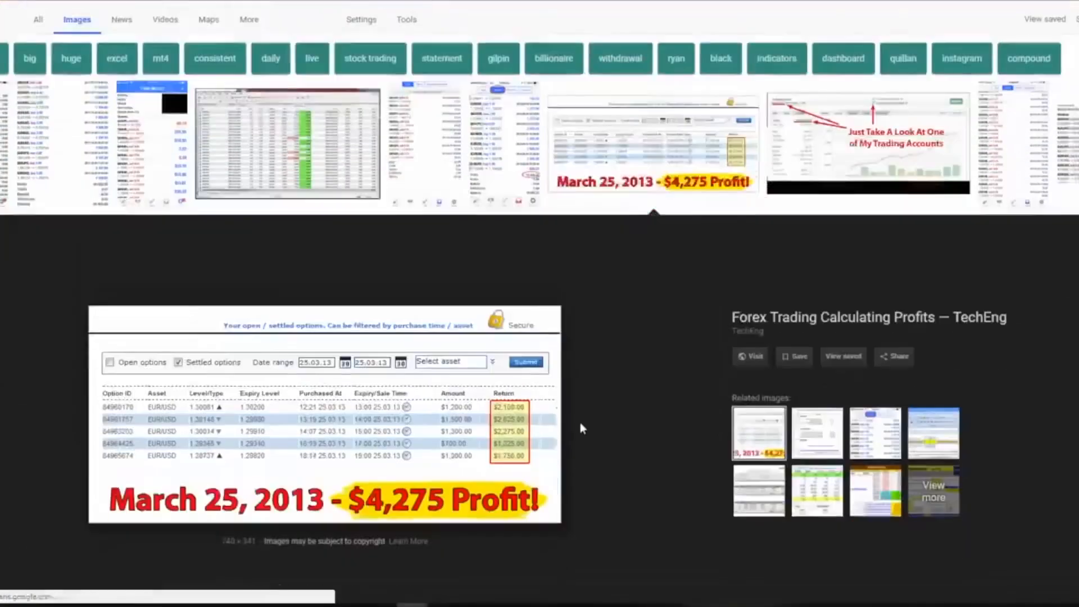
scroll(571, 231, down, 5)
scroll(571, 230, down, 5)
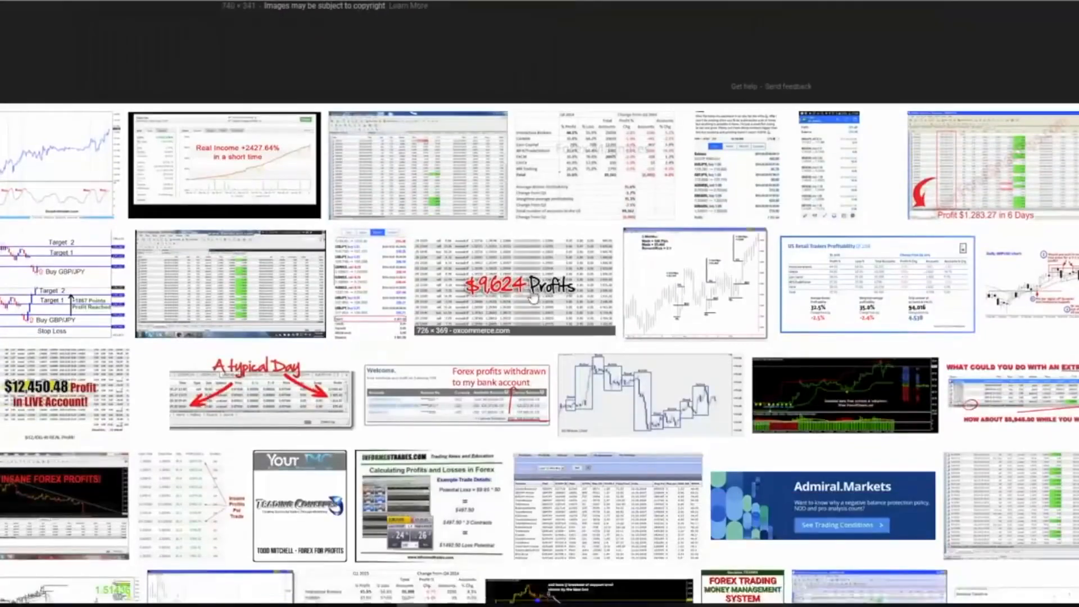
click(532, 298)
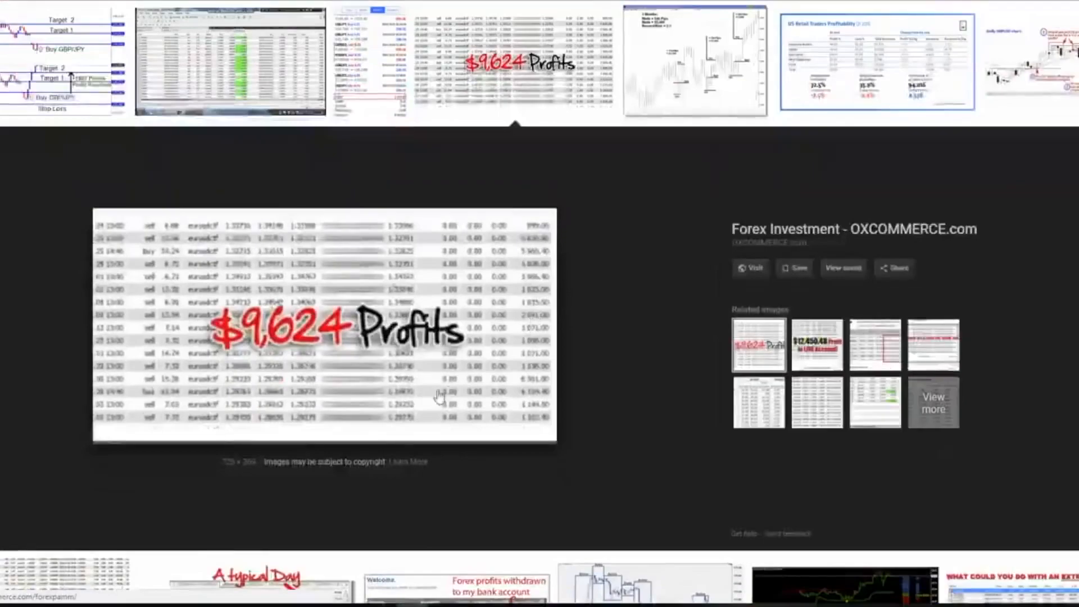
scroll(517, 354, down, 5)
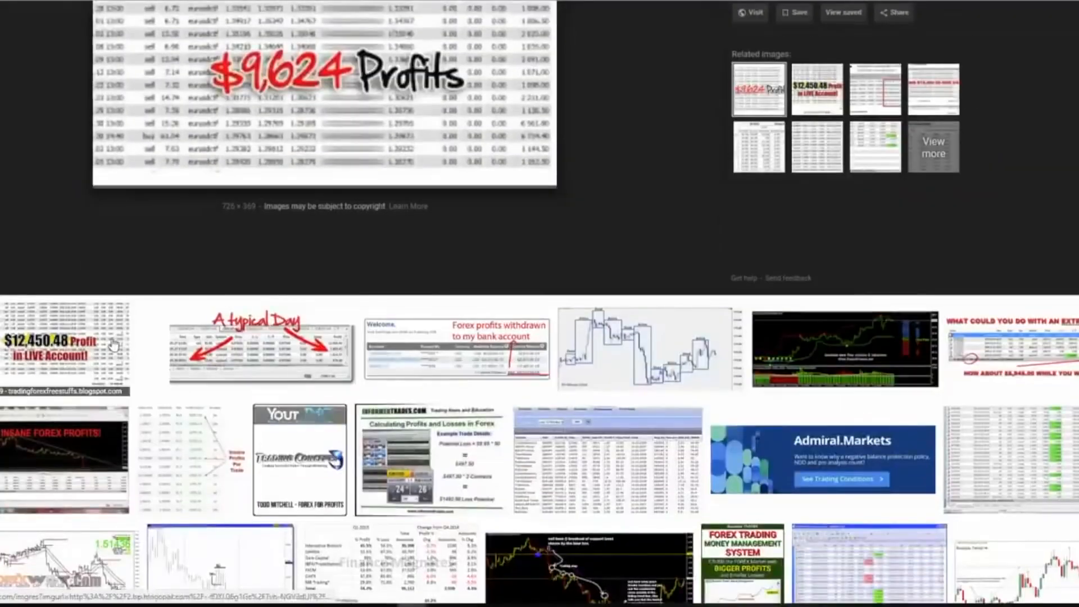
click(114, 346)
right_click(396, 275)
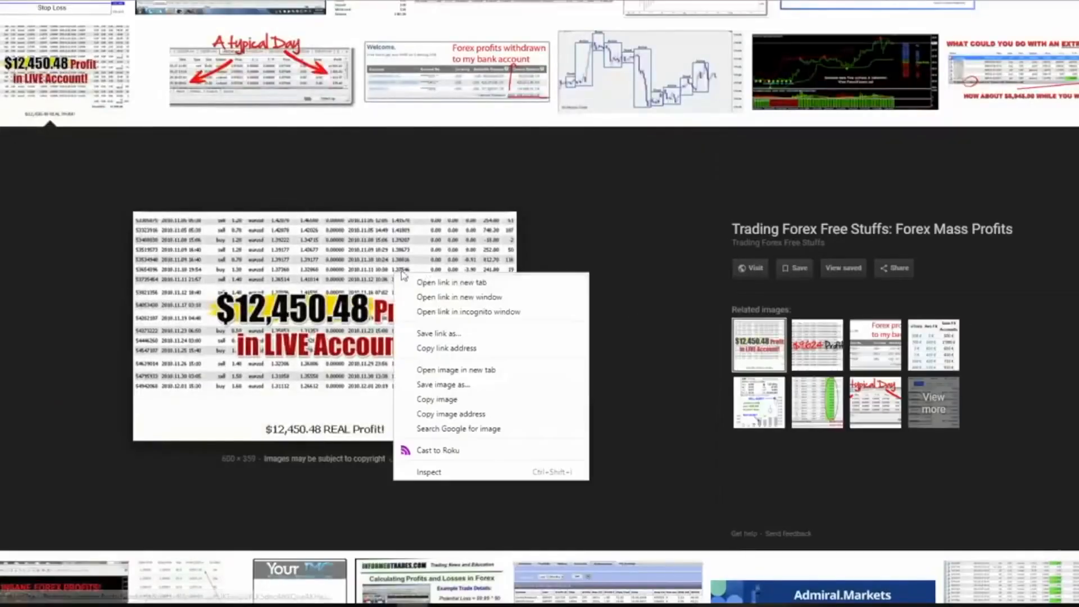
click(459, 415)
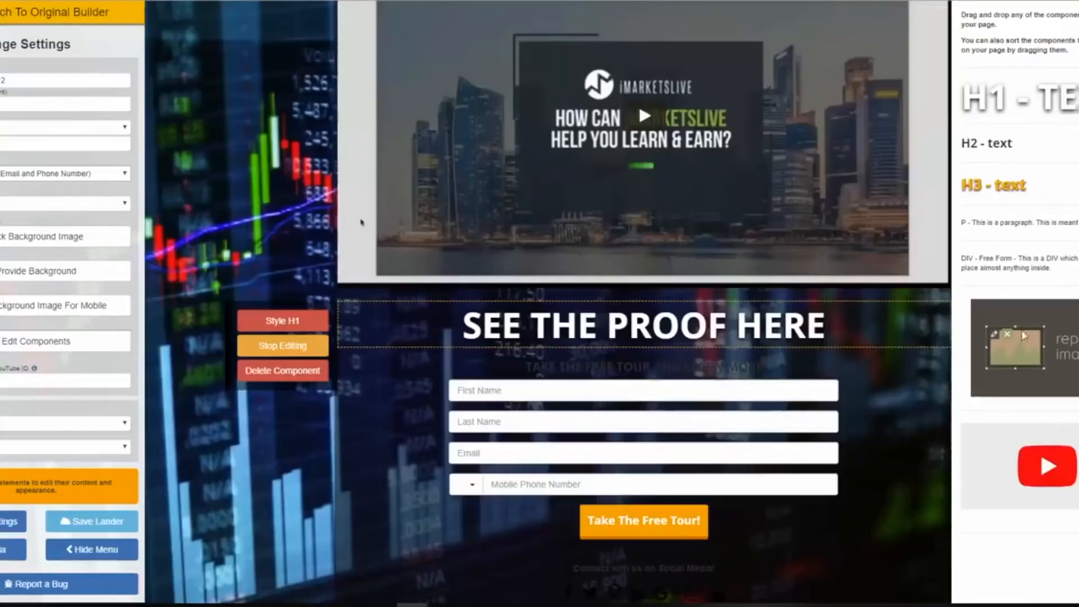
Step: Add an image placeholder component directly below the "SEE THE PROOF HERE" heading and finish editing the heading
drag(1024, 335, 714, 375)
scroll(595, 434, down, 3)
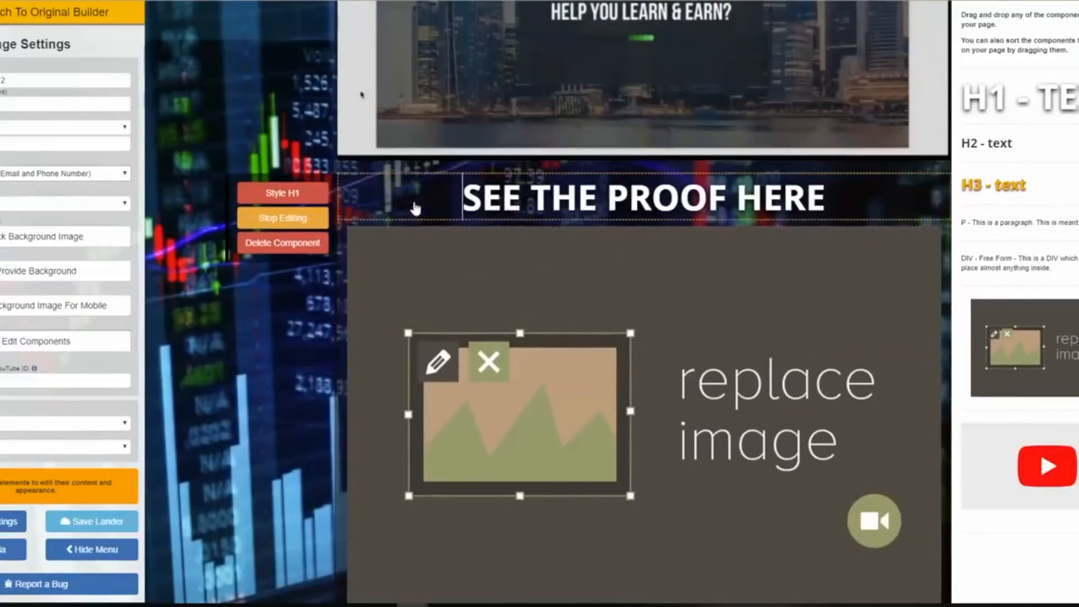
scroll(407, 329, down, 5)
scroll(405, 326, down, 2)
scroll(488, 332, up, 4)
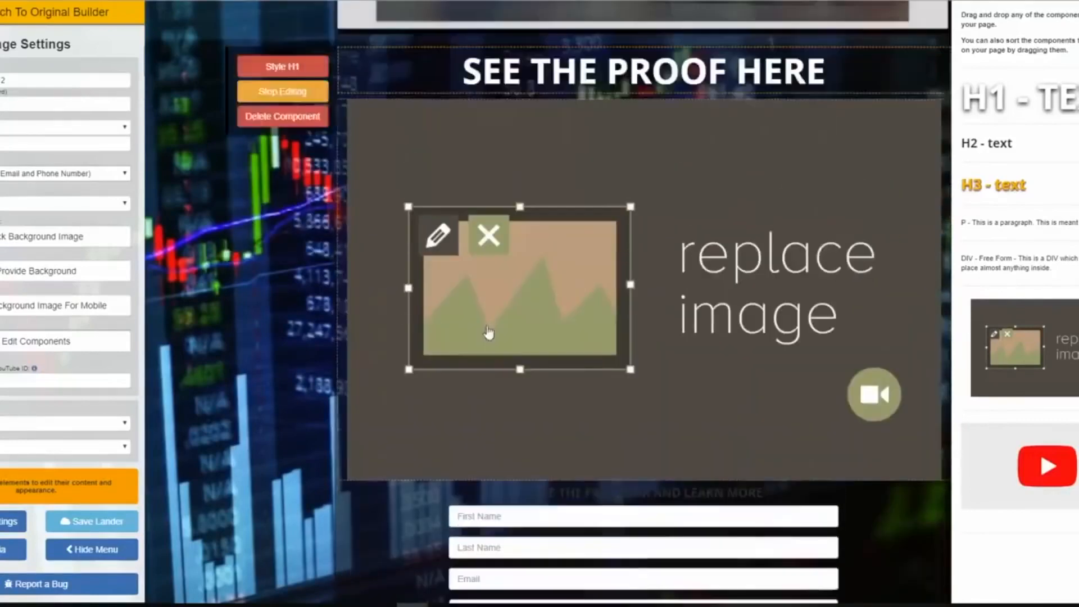
click(303, 95)
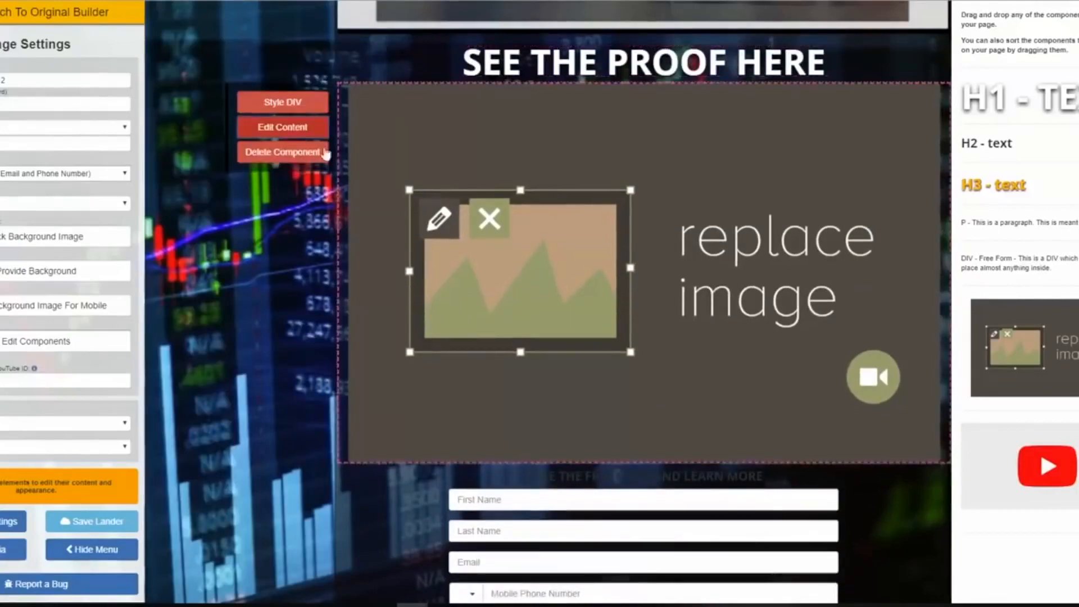
Step: Try to replace the placeholder image with the copied fkttrsg.gif address at 50% size
click(298, 134)
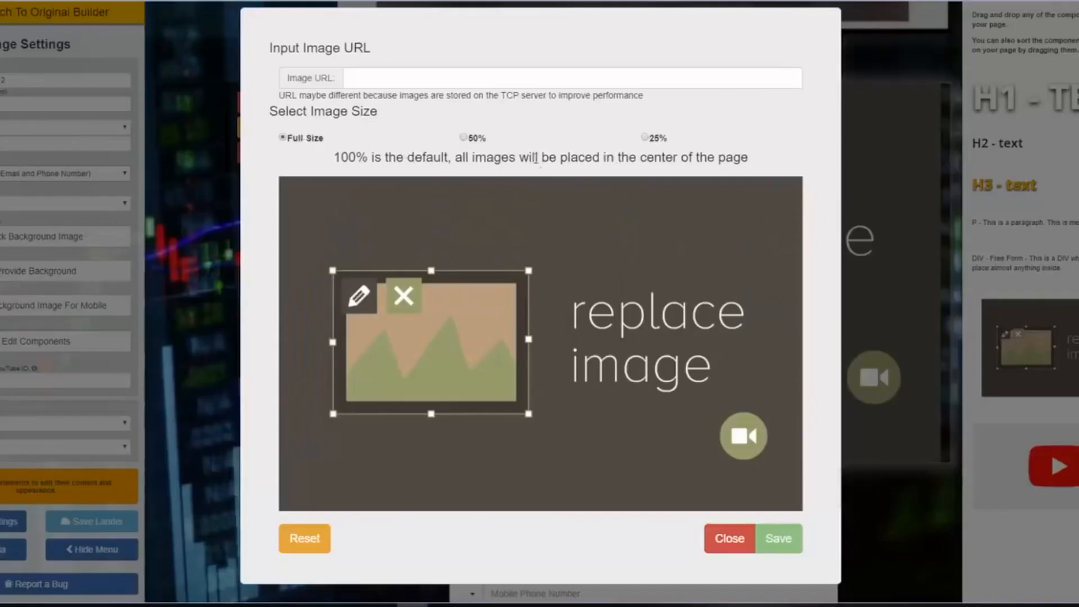
right_click(478, 84)
click(510, 189)
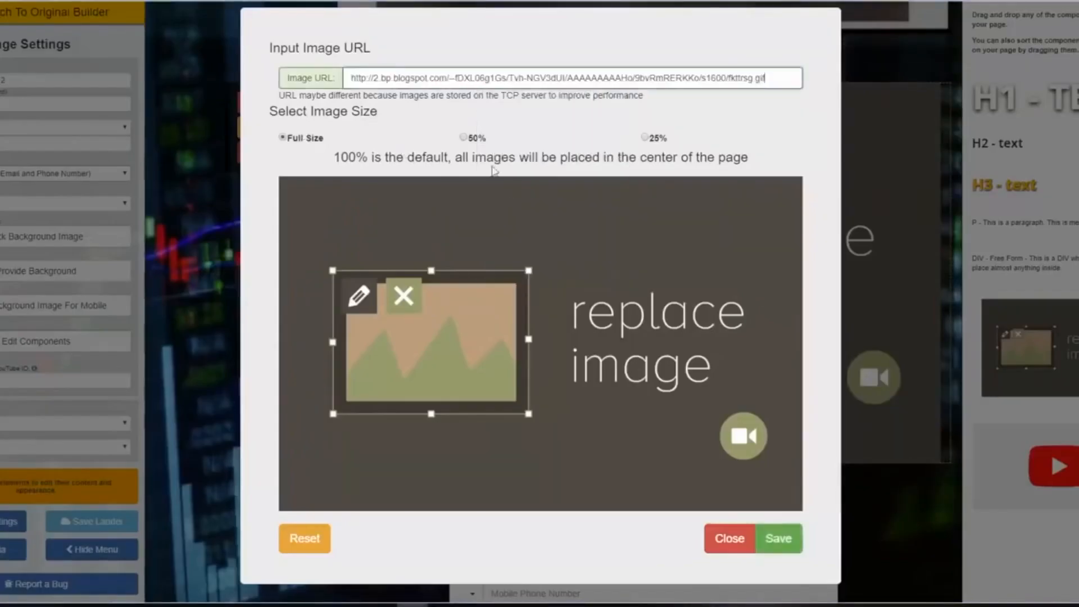
click(464, 138)
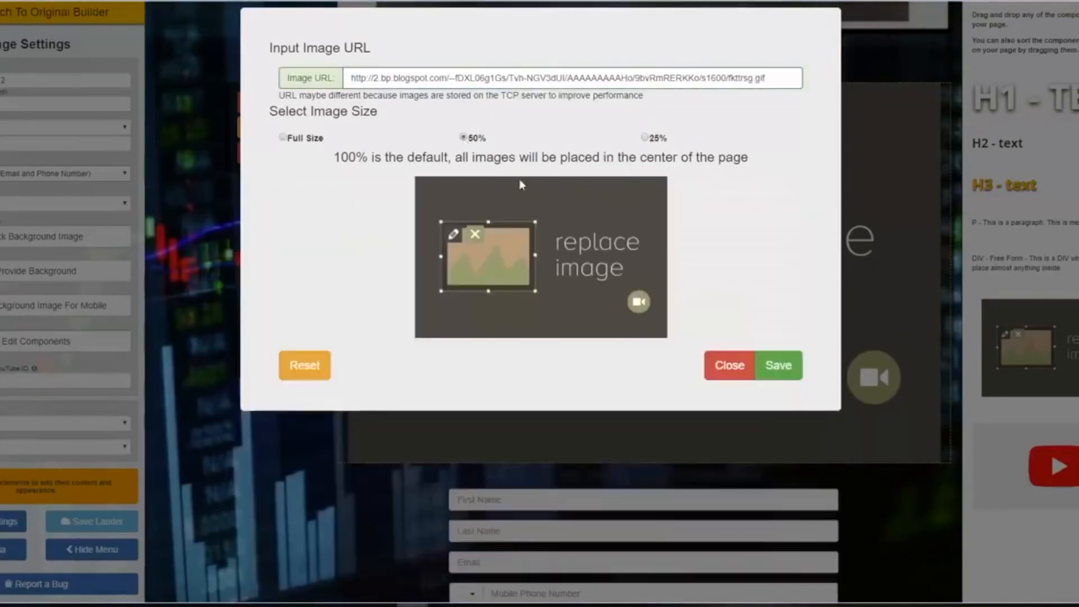
click(778, 375)
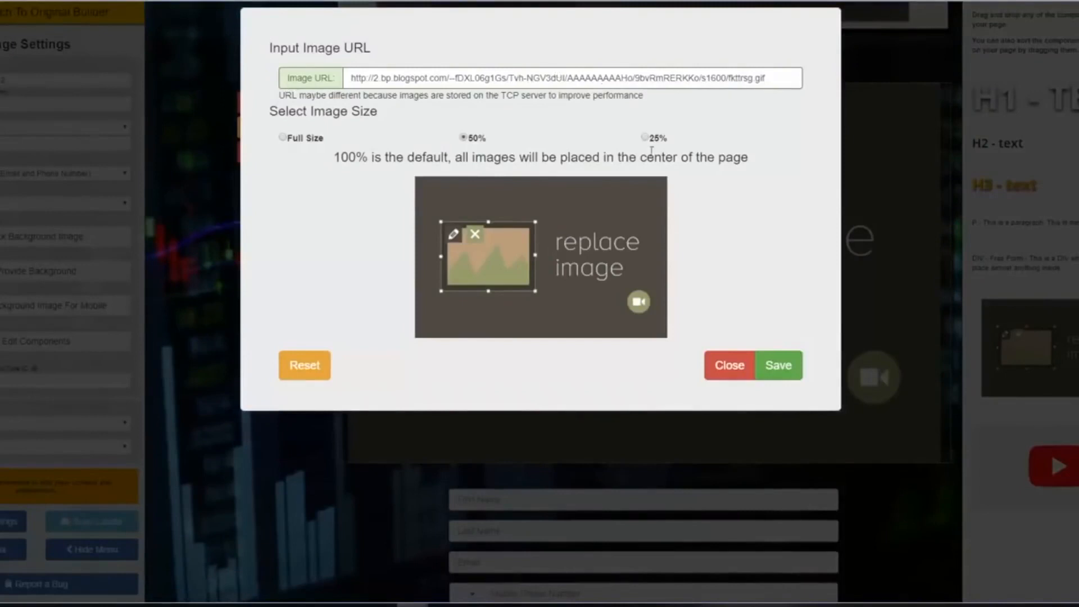
click(779, 368)
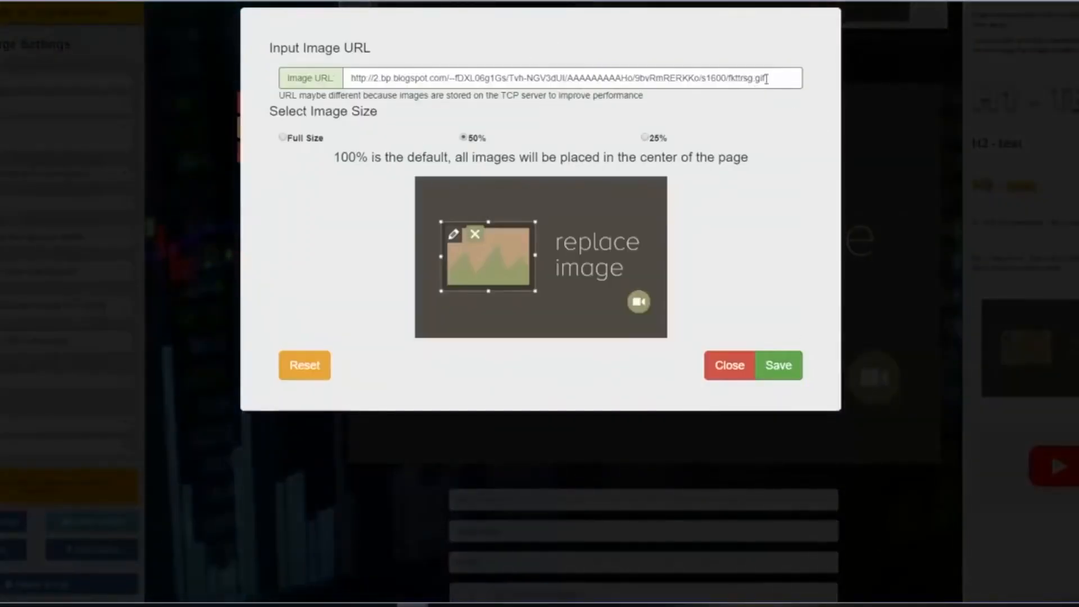
click(733, 374)
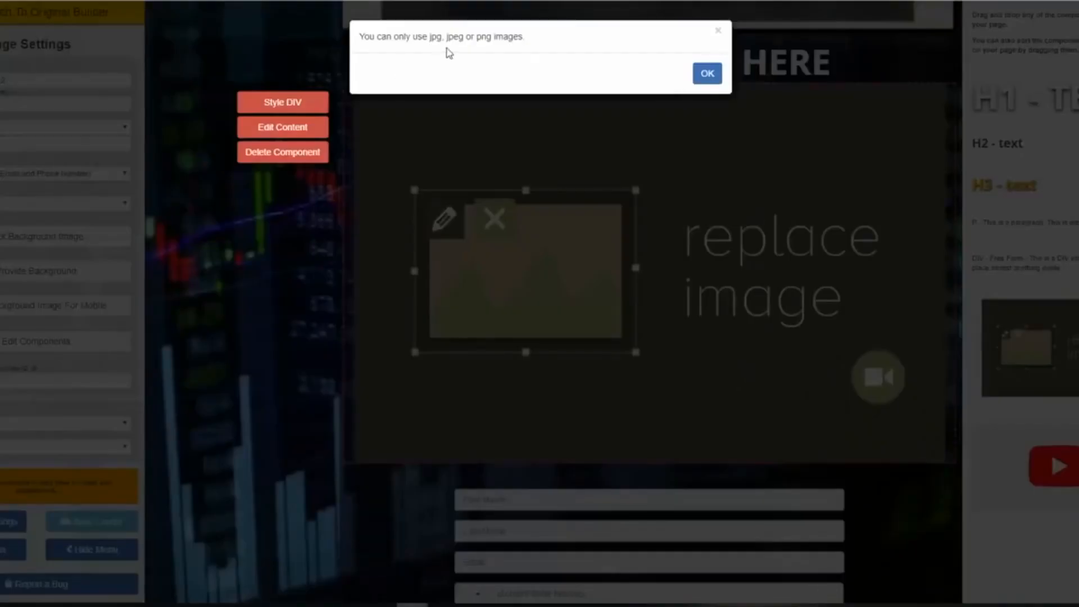
click(720, 31)
click(715, 86)
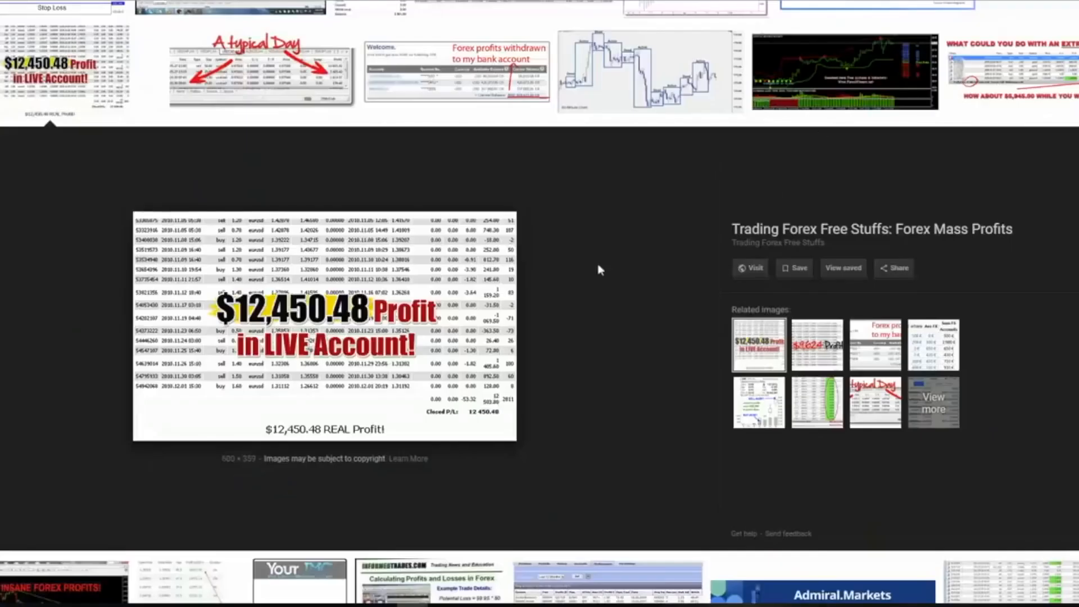
Step: Switch to the Google Images results, preview the "$9,624 Profits" picture and copy its image address
scroll(364, 271, up, 1)
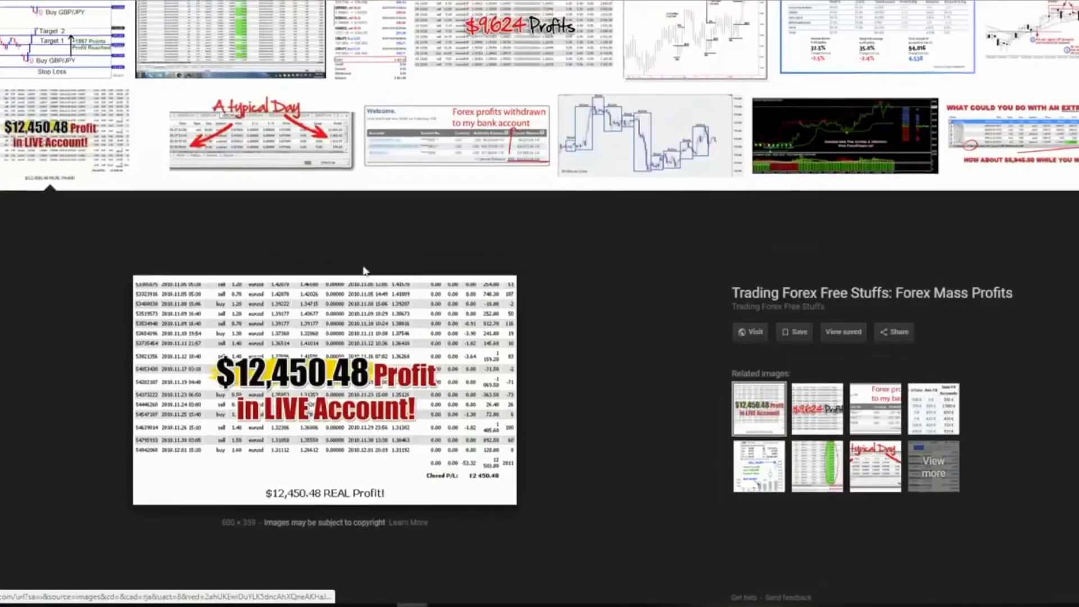
scroll(502, 163, up, 2)
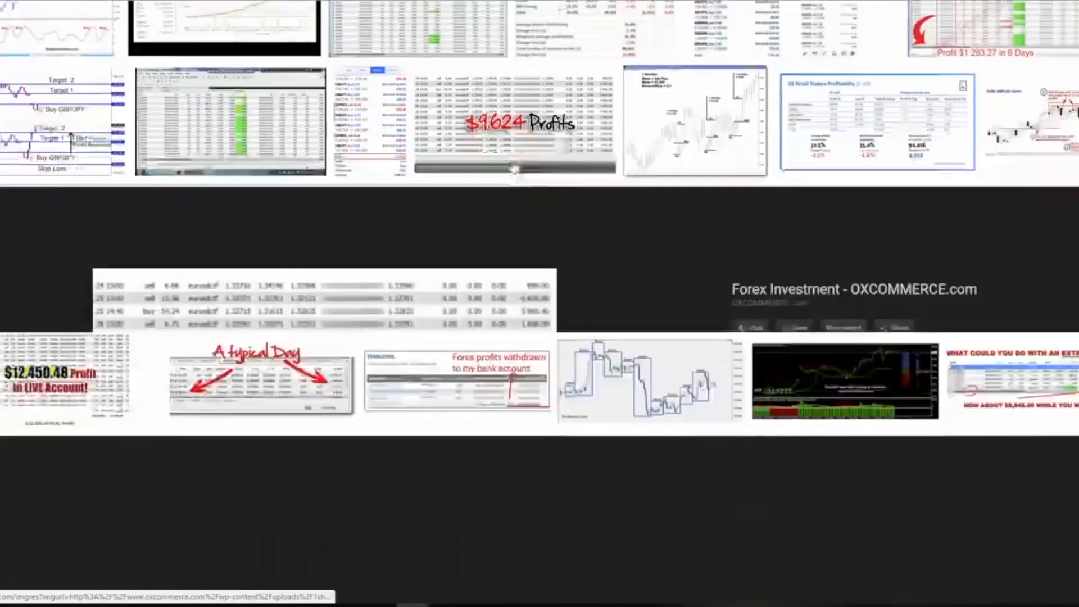
click(508, 163)
right_click(419, 315)
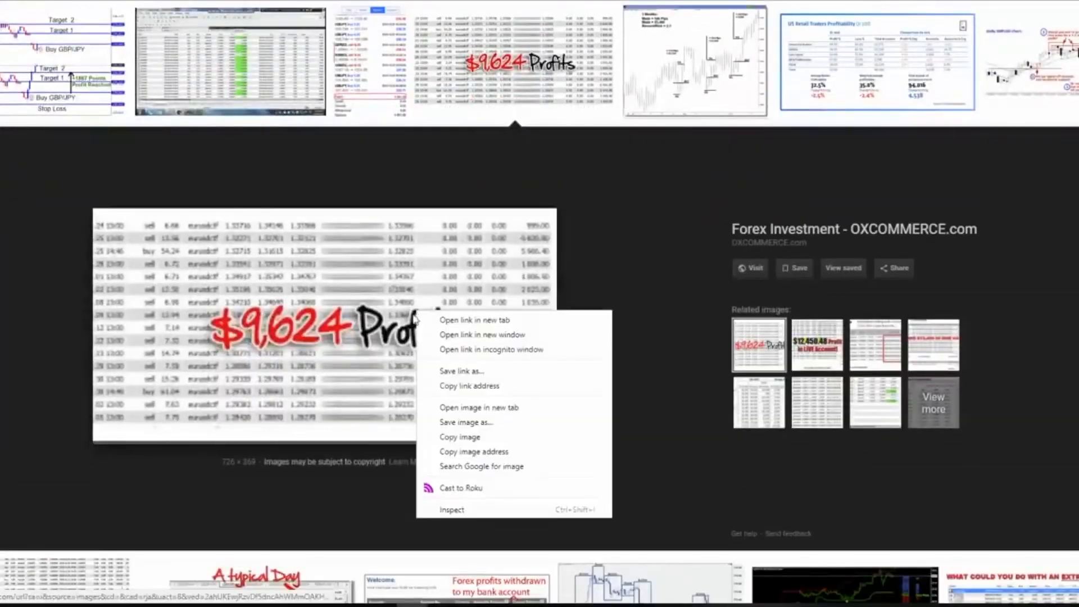
click(489, 451)
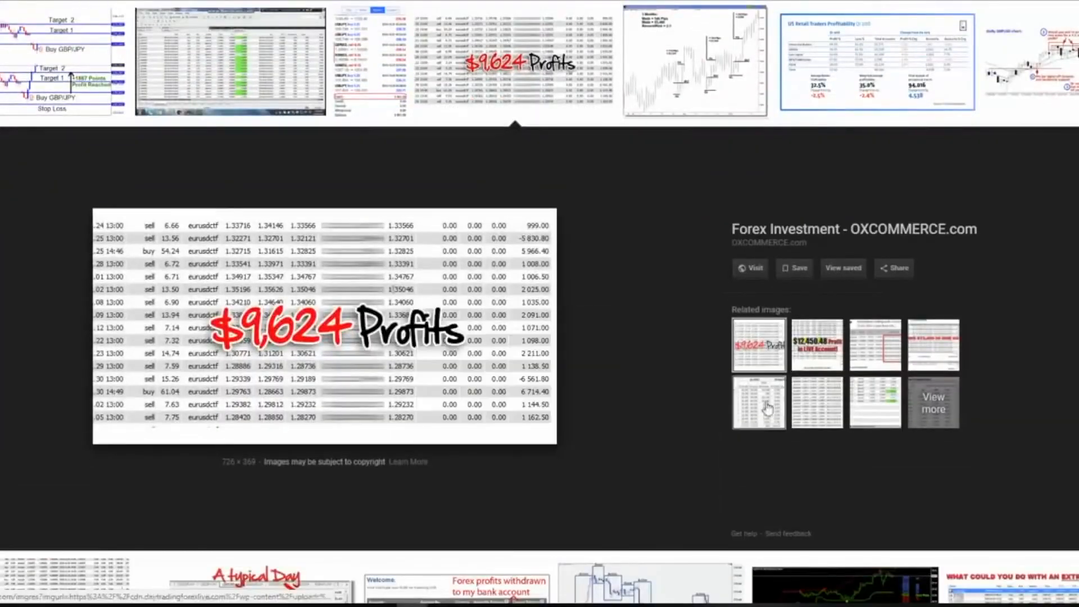
right_click(439, 347)
click(524, 482)
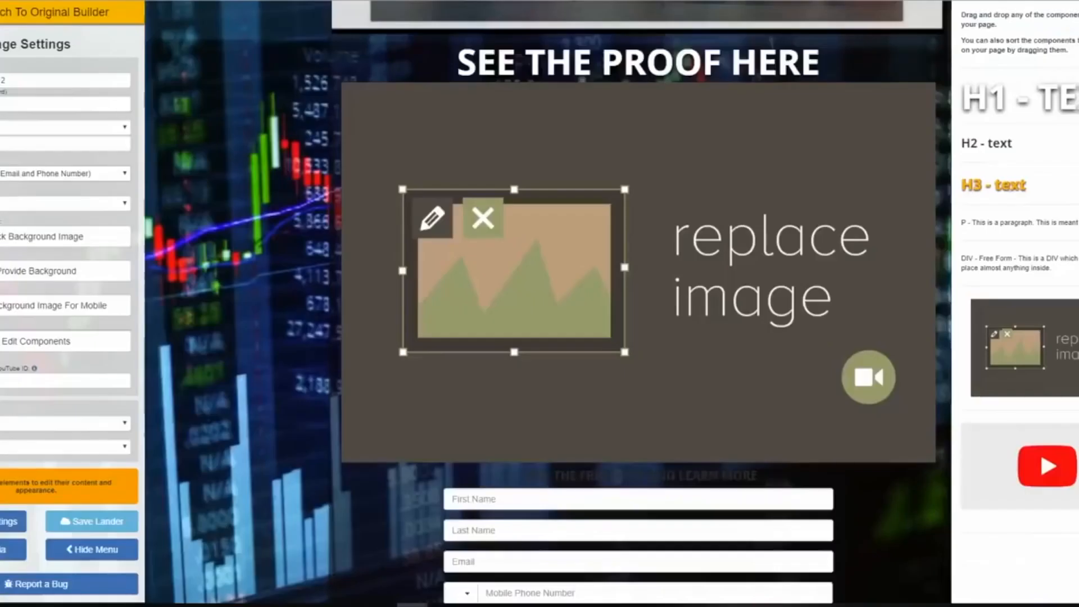
Step: Back in the page builder, try to replace the placeholder image with the copied 1shoppingcart1.jpg address at 50% size
mouse_move(898, 212)
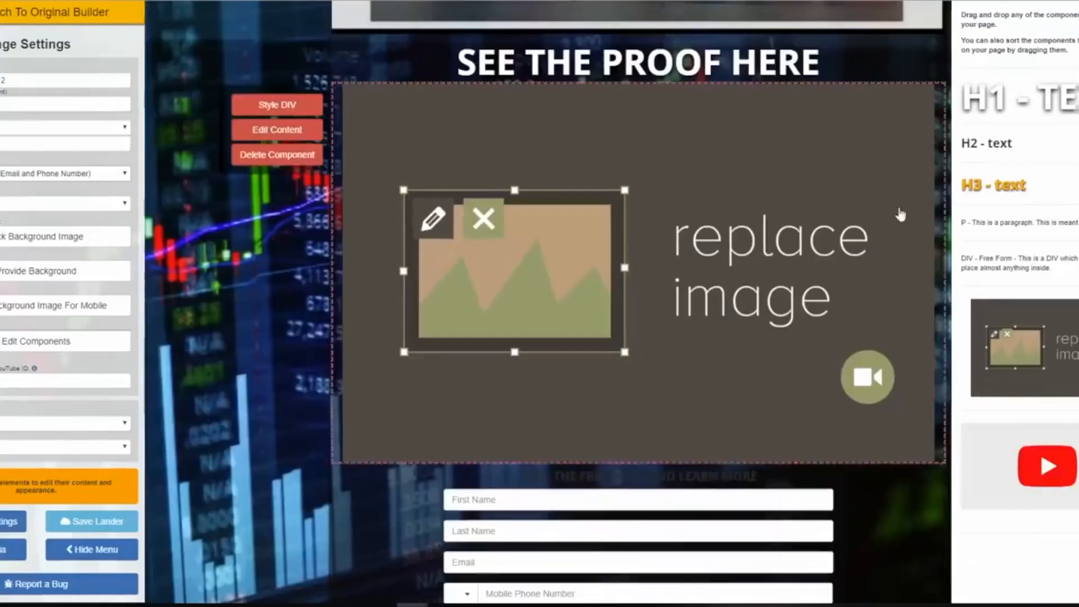
click(308, 135)
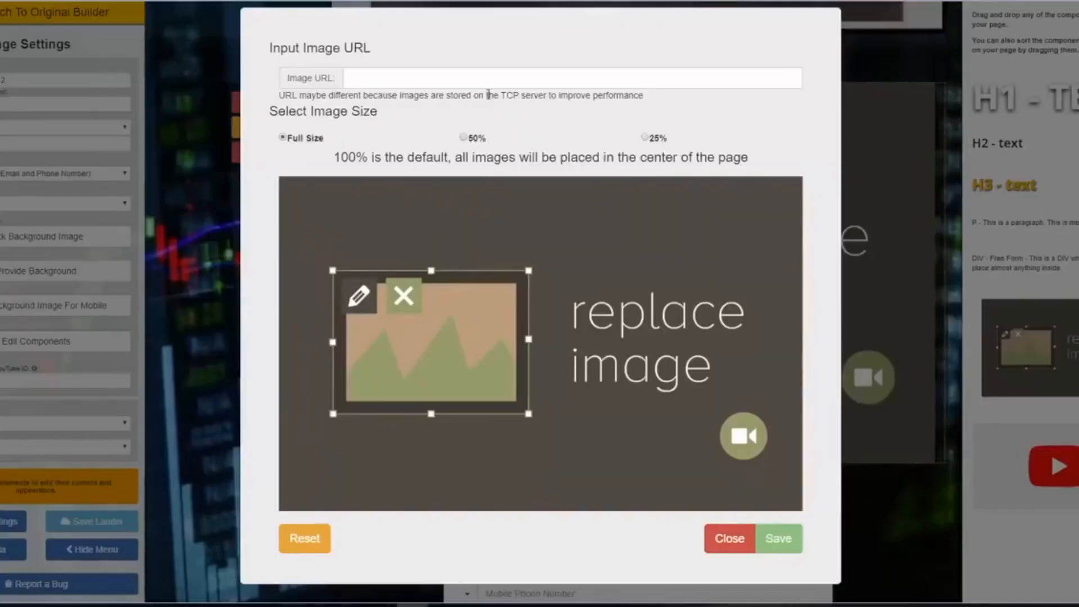
right_click(486, 88)
click(516, 188)
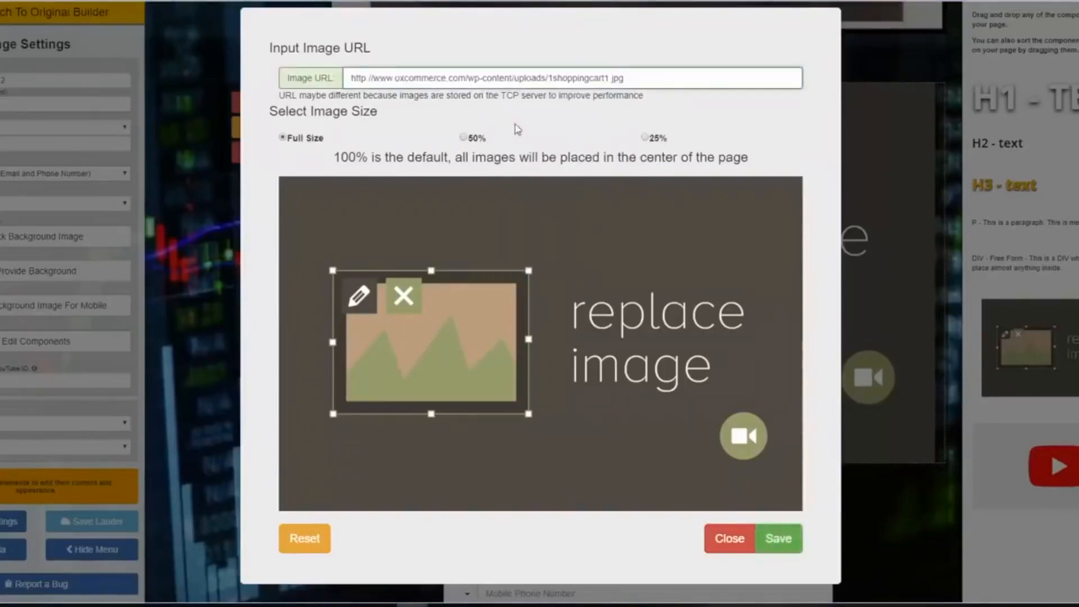
click(464, 138)
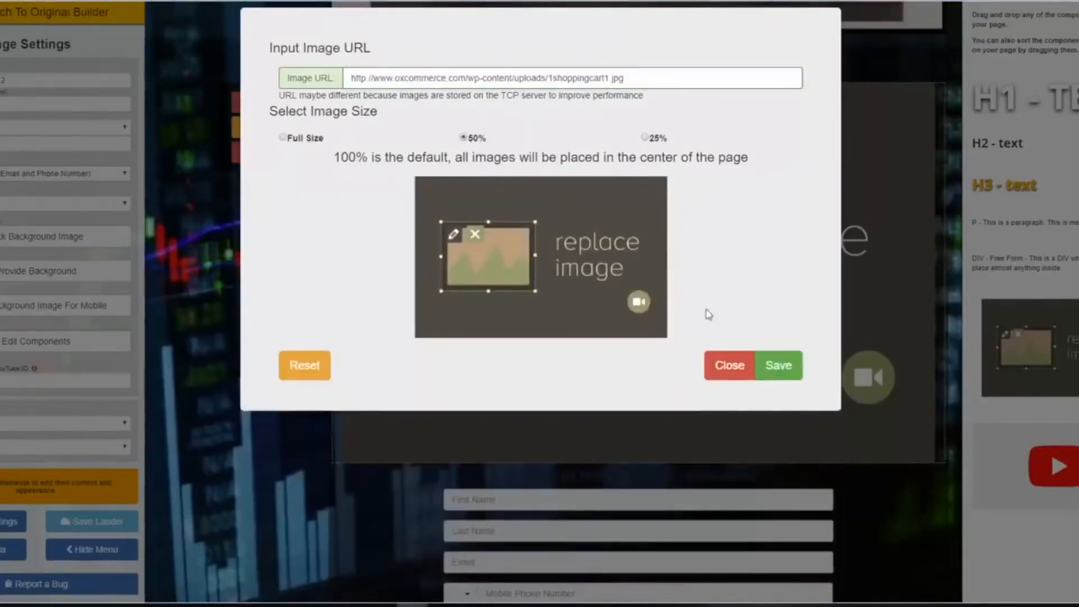
click(779, 365)
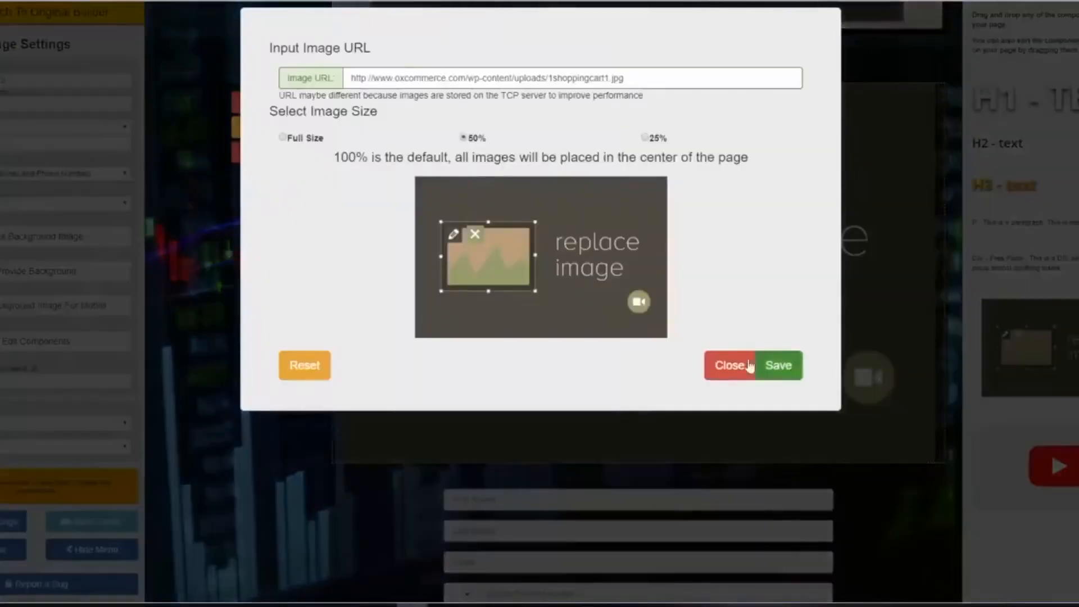
click(769, 377)
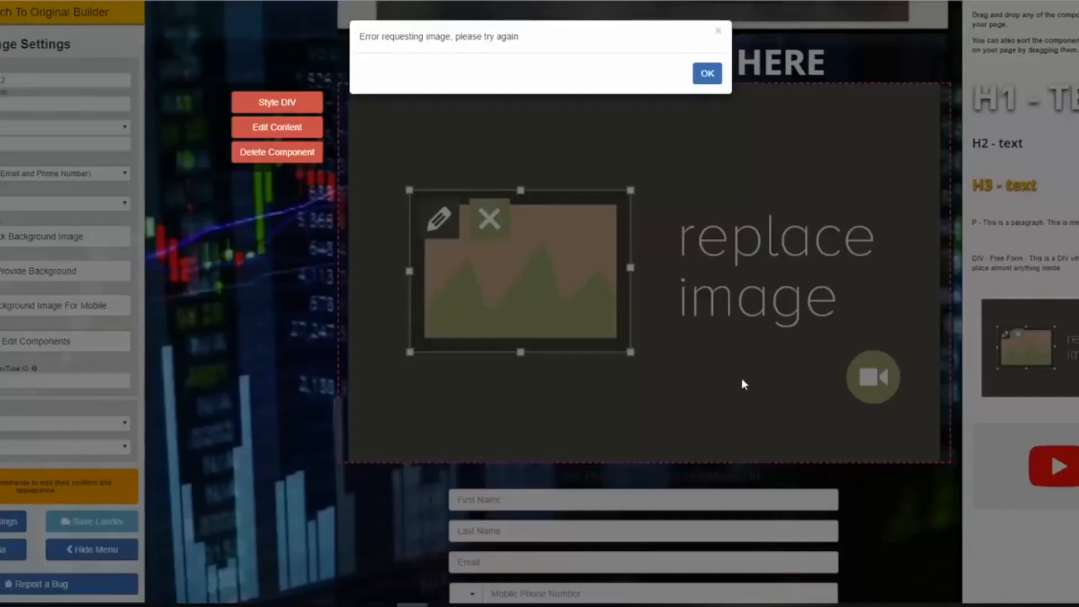
click(707, 73)
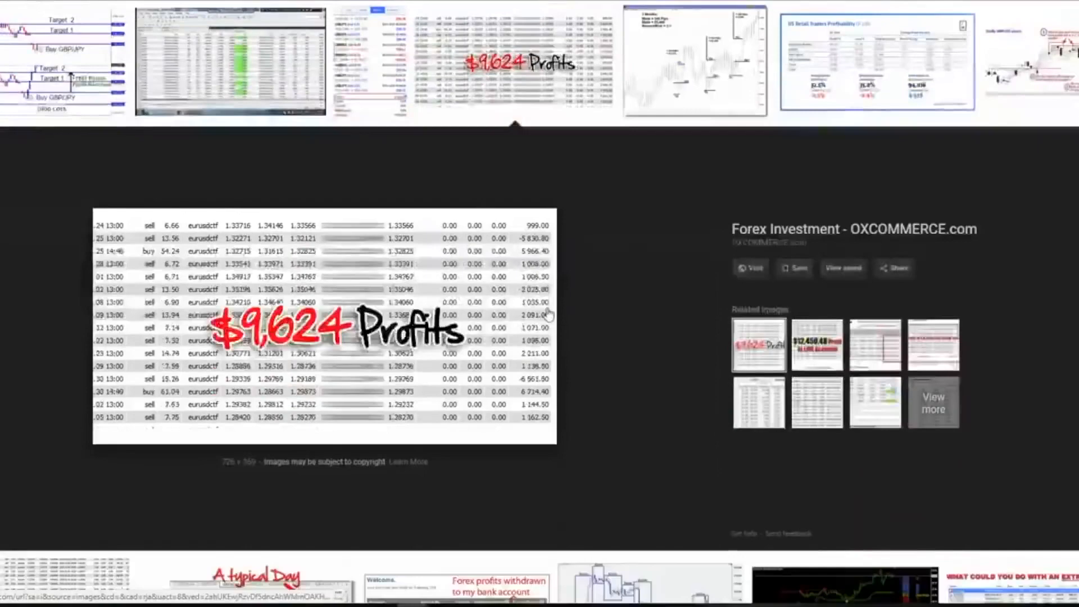
Step: Return to the Google Images results, preview the "WHAT COULD YOU DO WITH AN EXTRA $15,886.10?" picture and copy its image address
scroll(547, 315, down, 9)
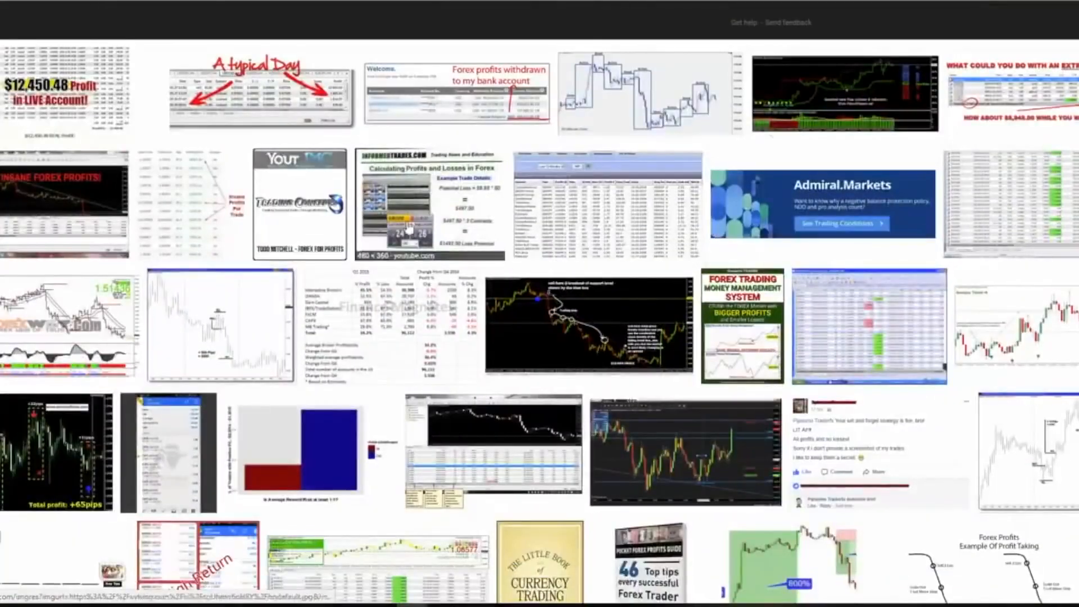
scroll(1062, 158, up, 1)
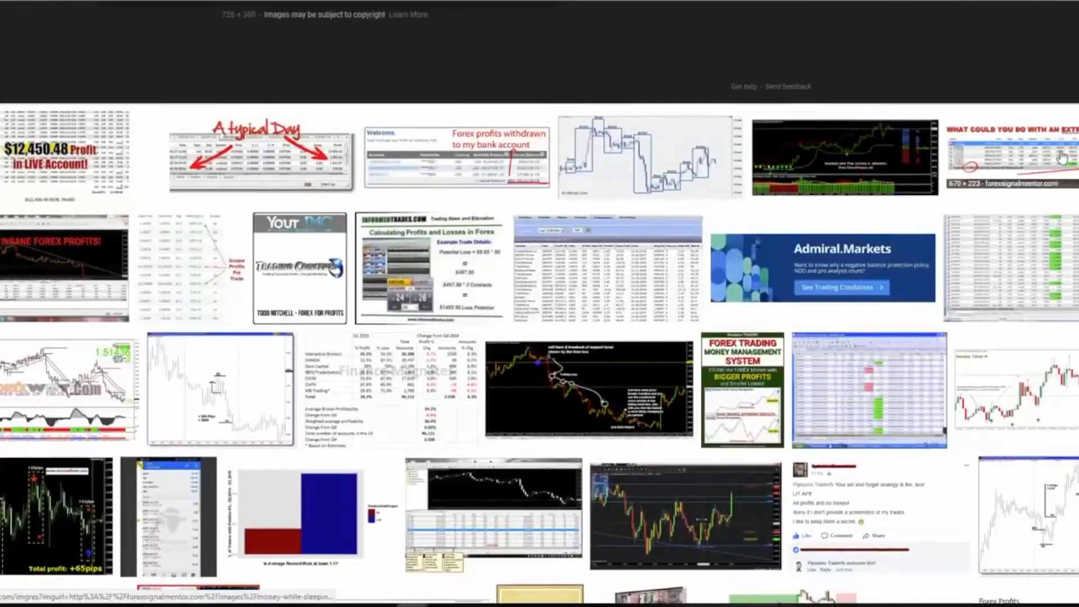
click(1062, 158)
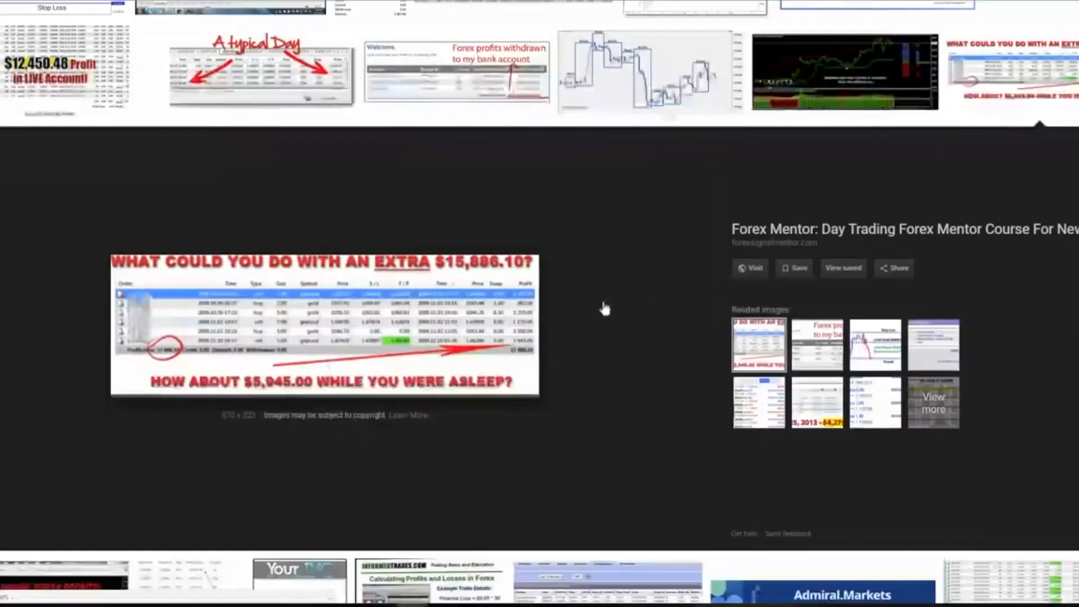
right_click(286, 318)
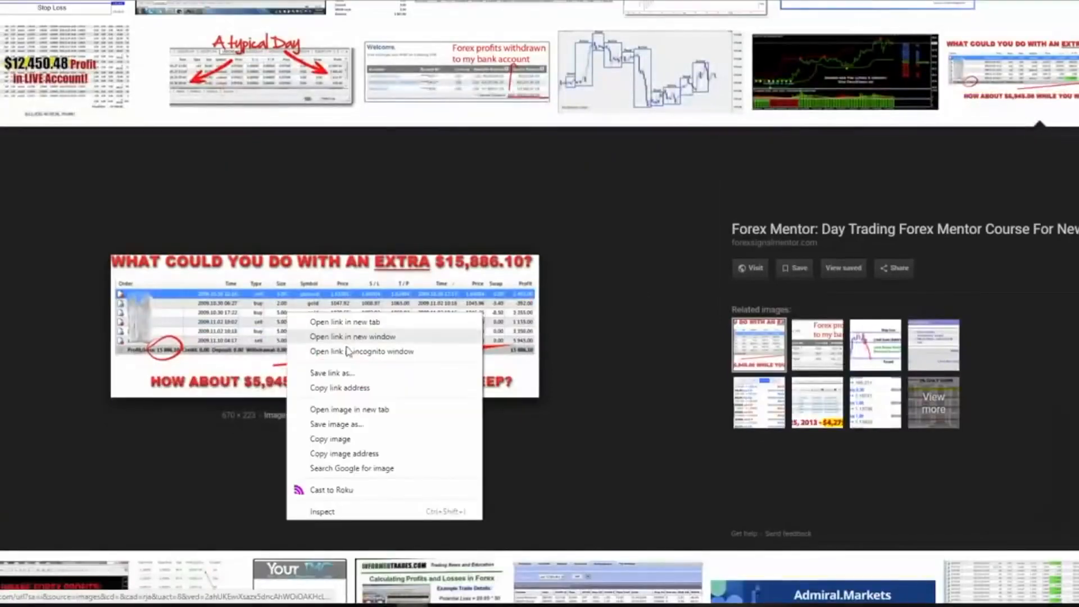
click(347, 454)
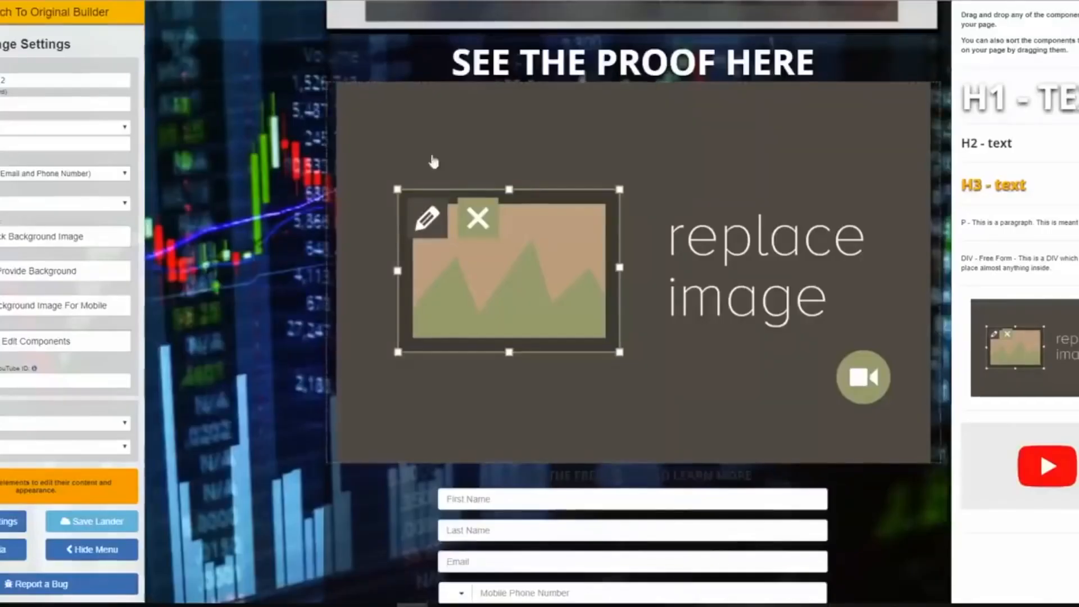
Step: In the page builder, enter the copied money-while-sleeping.gif address as the placeholder's image URL, and clear it again
mouse_move(433, 162)
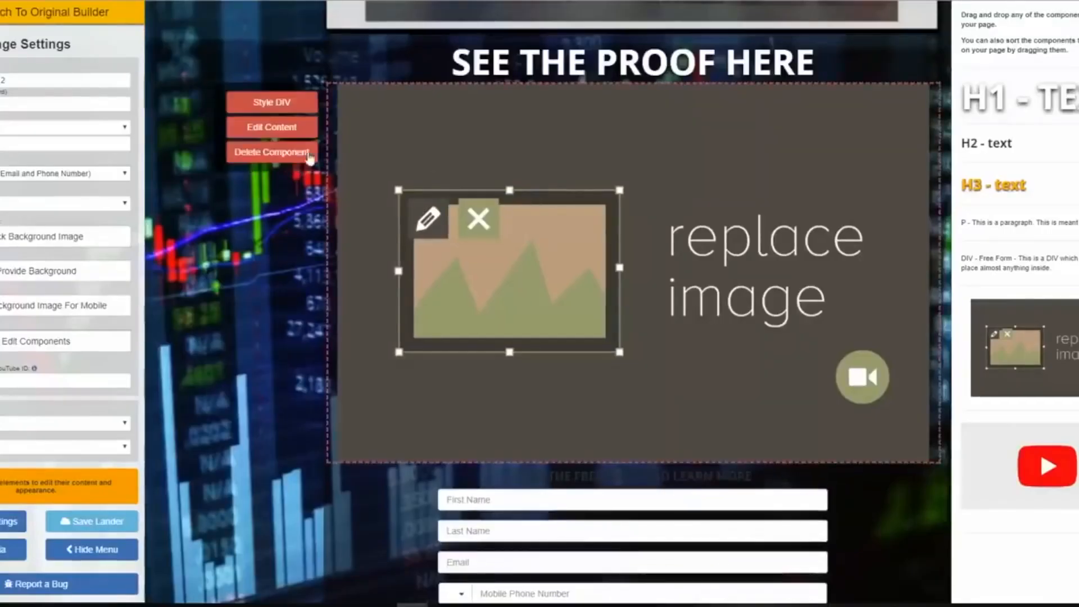
click(272, 127)
right_click(470, 77)
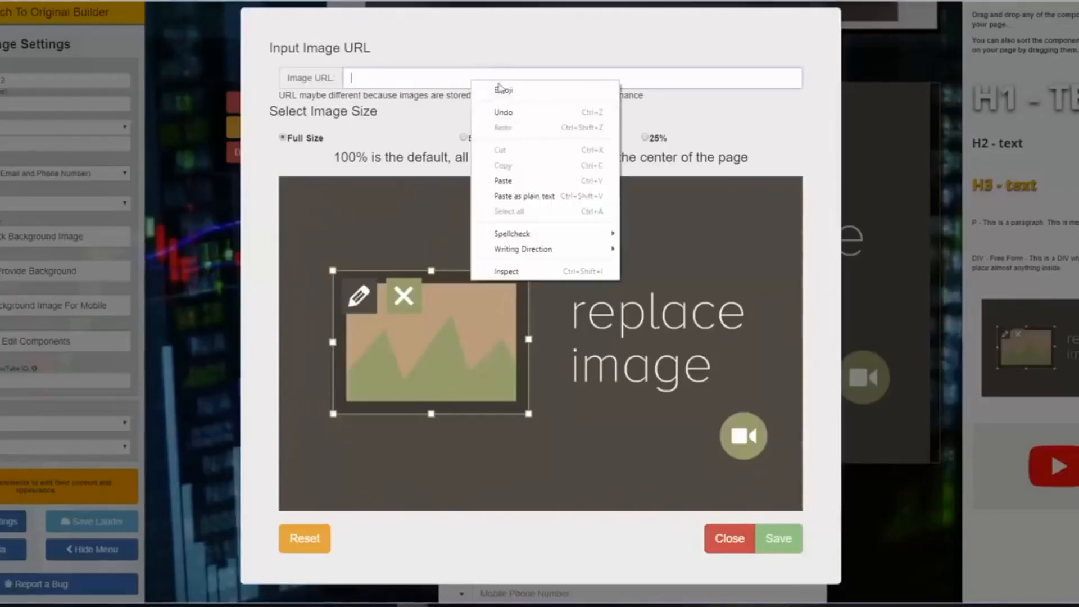
click(520, 176)
key(ctrl+a)
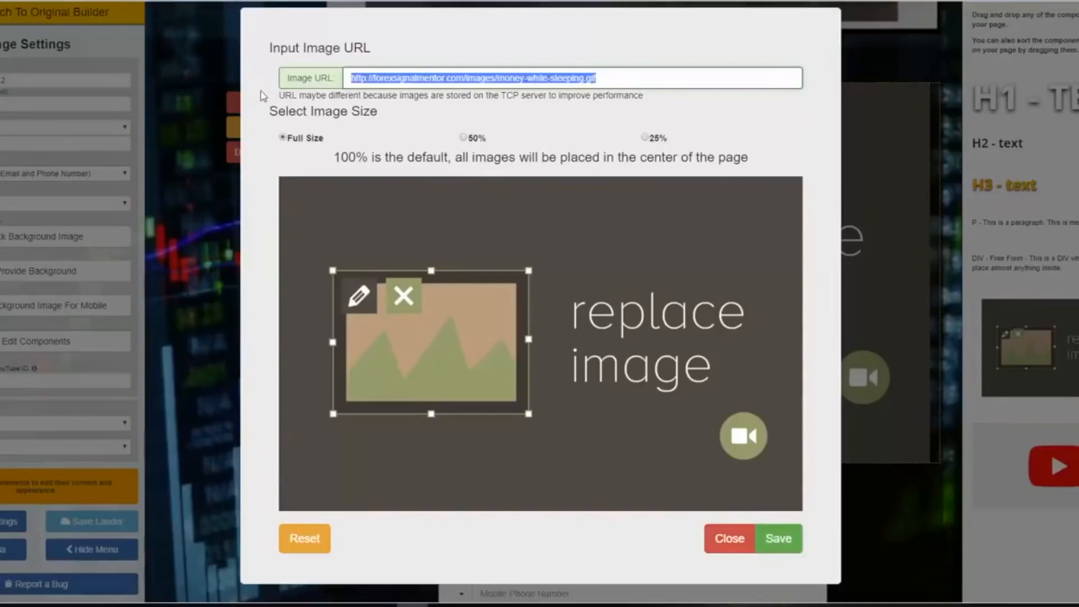
key(BackSpace)
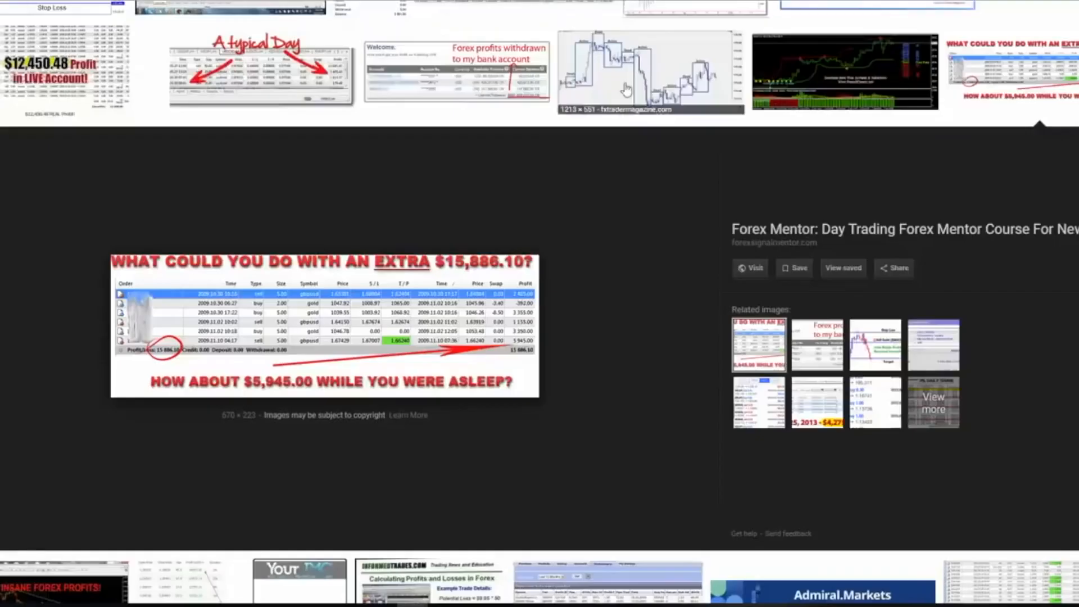
Step: Browse the forex profits image results, preview the "March 25, 2013 - $4,275 Profit!" picture and copy its image address
scroll(605, 160, down, 2)
scroll(605, 160, up, 5)
scroll(613, 159, down, 6)
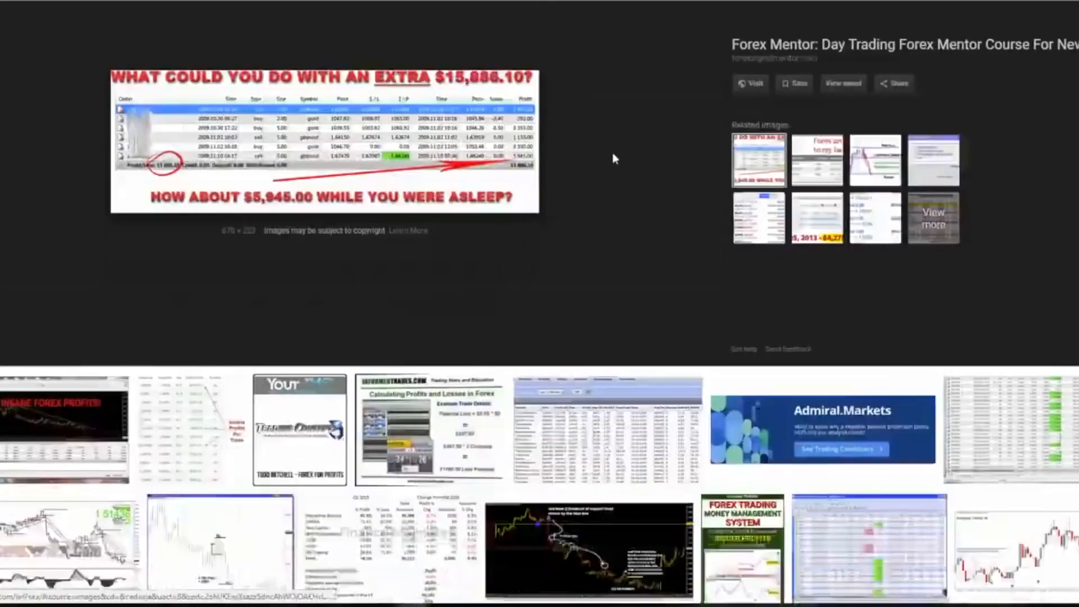
scroll(614, 159, down, 6)
scroll(783, 290, up, 12)
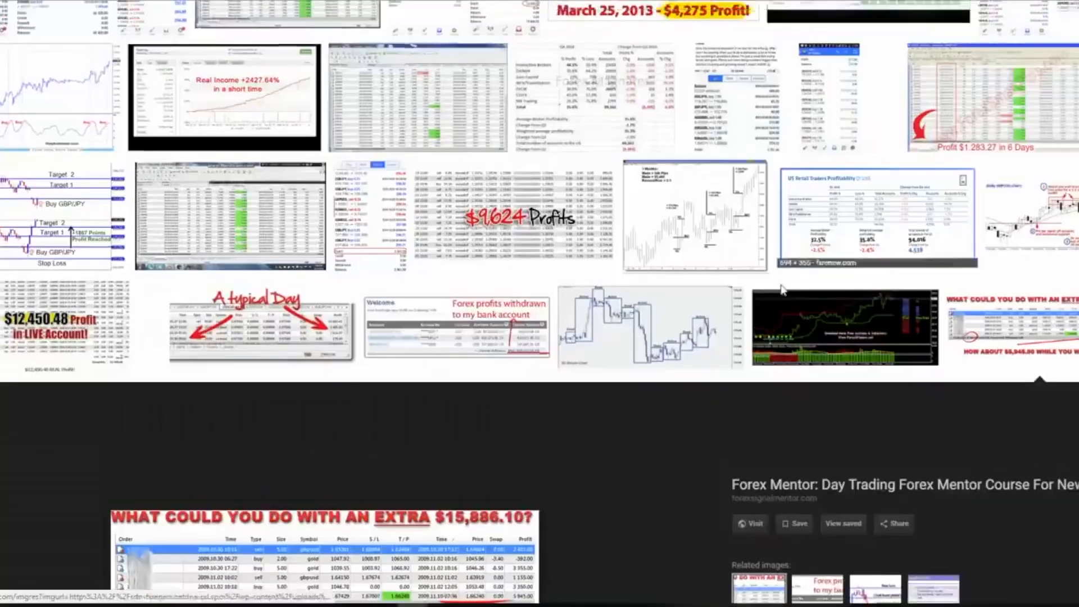
scroll(783, 290, up, 3)
click(655, 191)
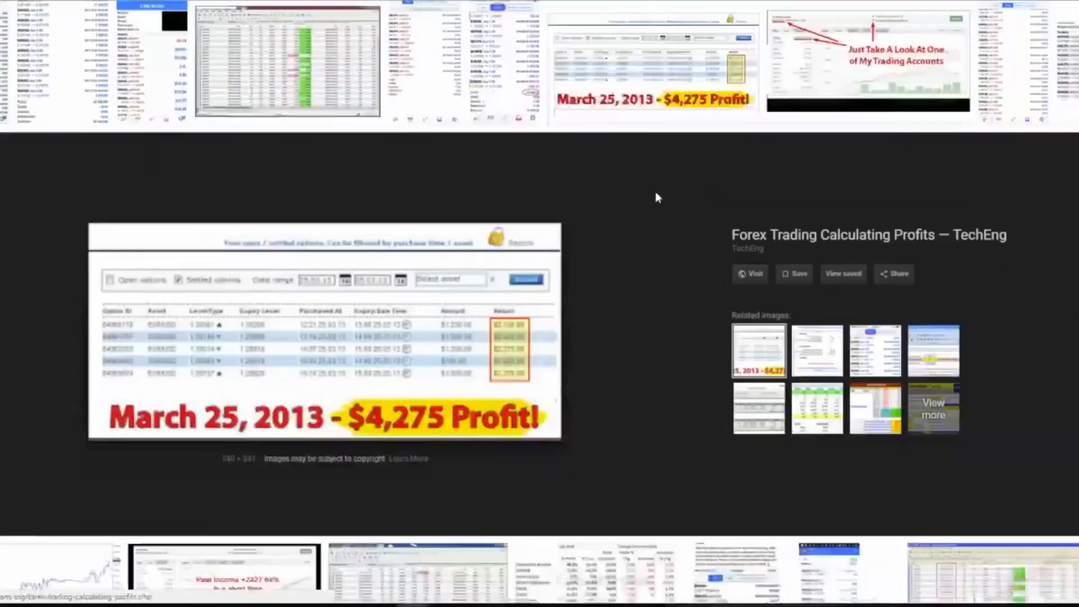
right_click(378, 338)
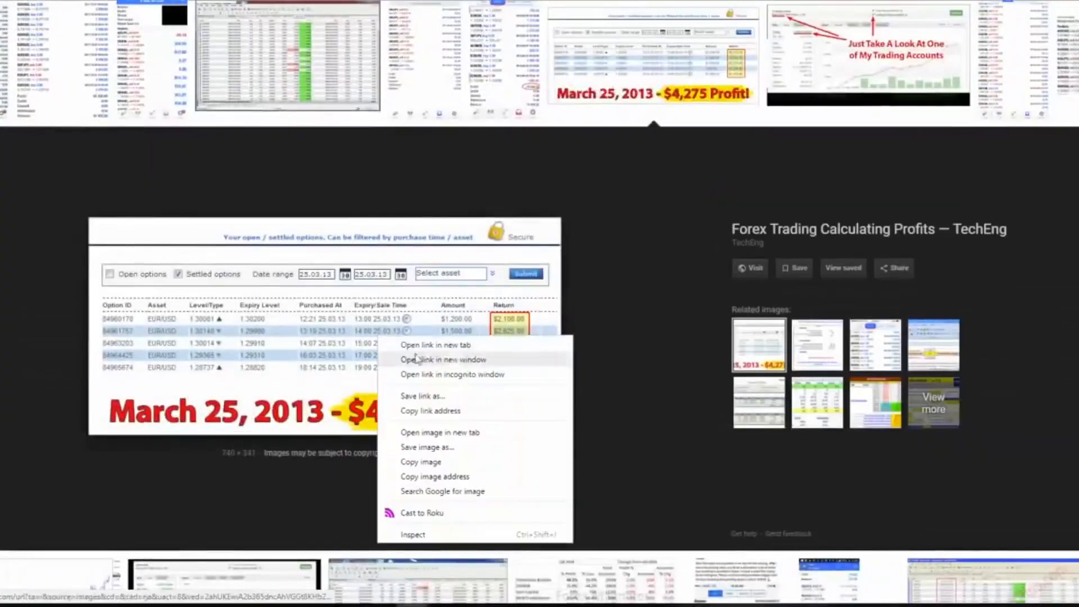
click(444, 476)
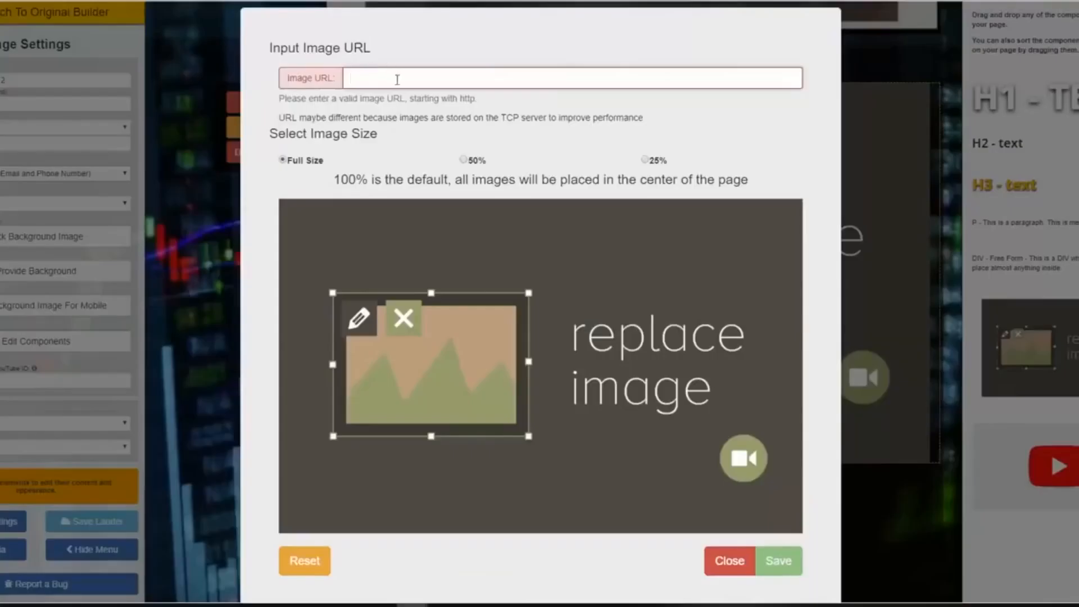
Step: In the page builder, enter the copied binary-profit-sniper-results.gif address as the placeholder's image URL, and clear it again
right_click(397, 80)
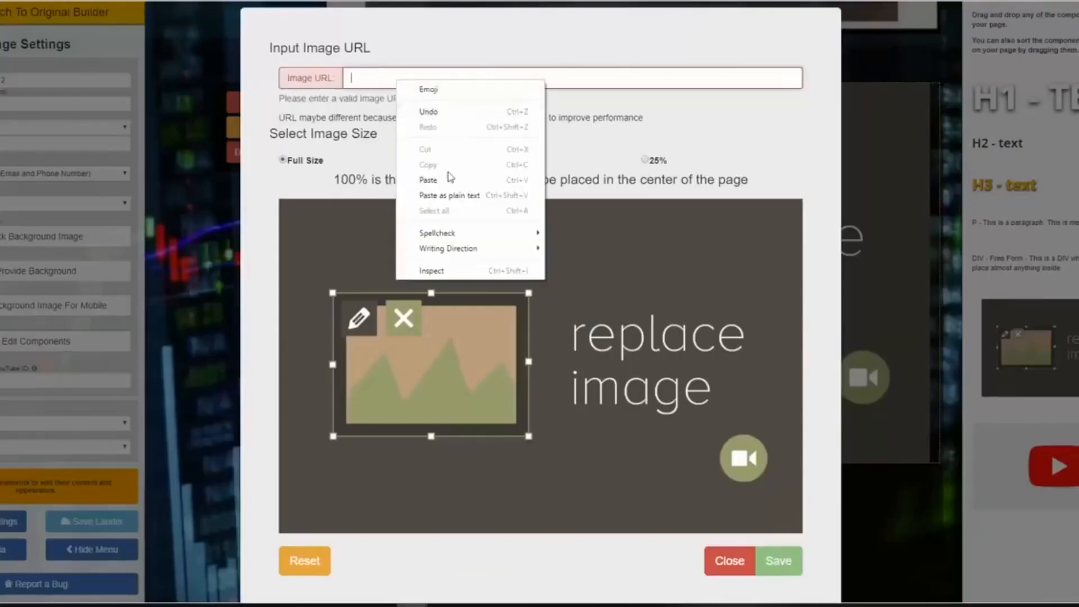
click(448, 178)
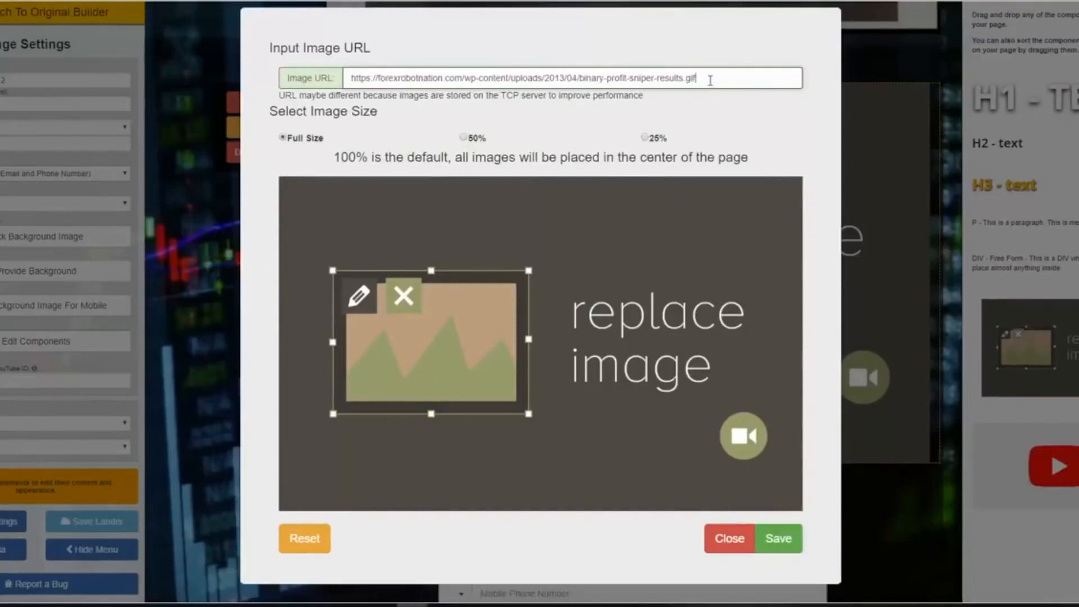
drag(711, 79, 349, 78)
key(BackSpace)
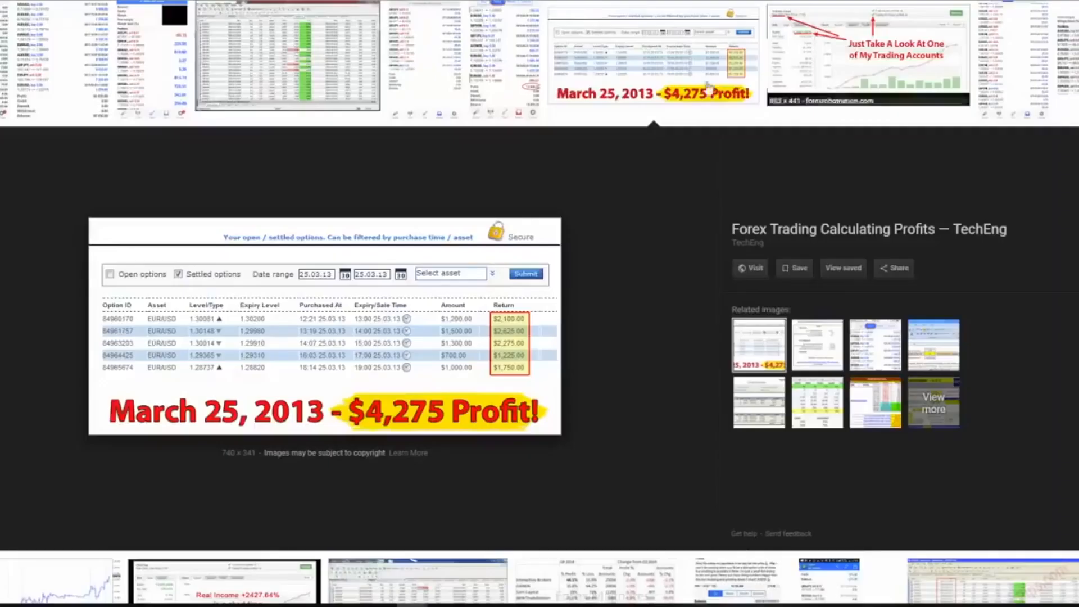
Step: Return to the Google Images results, preview the "Just Take A Look At One of My Trading Accounts" picture and copy its image address
scroll(301, 212, up, 3)
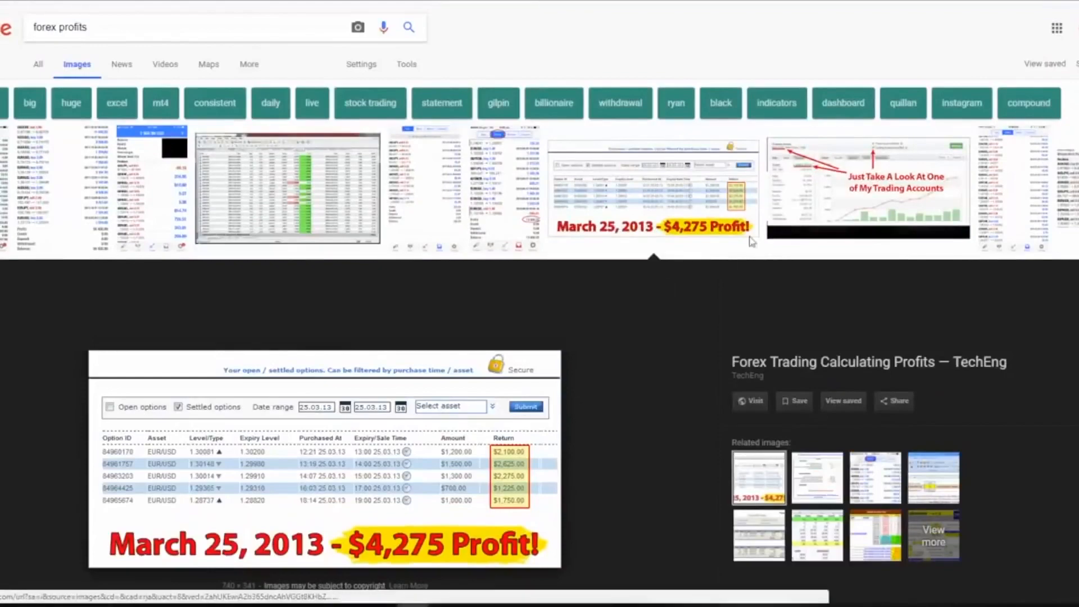
click(798, 219)
right_click(312, 288)
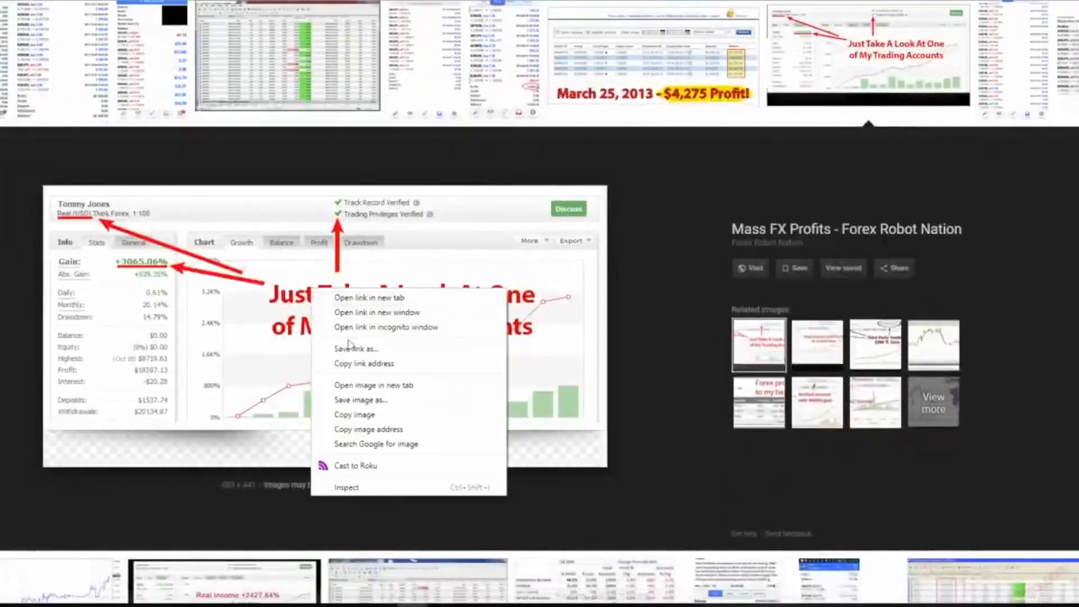
click(376, 430)
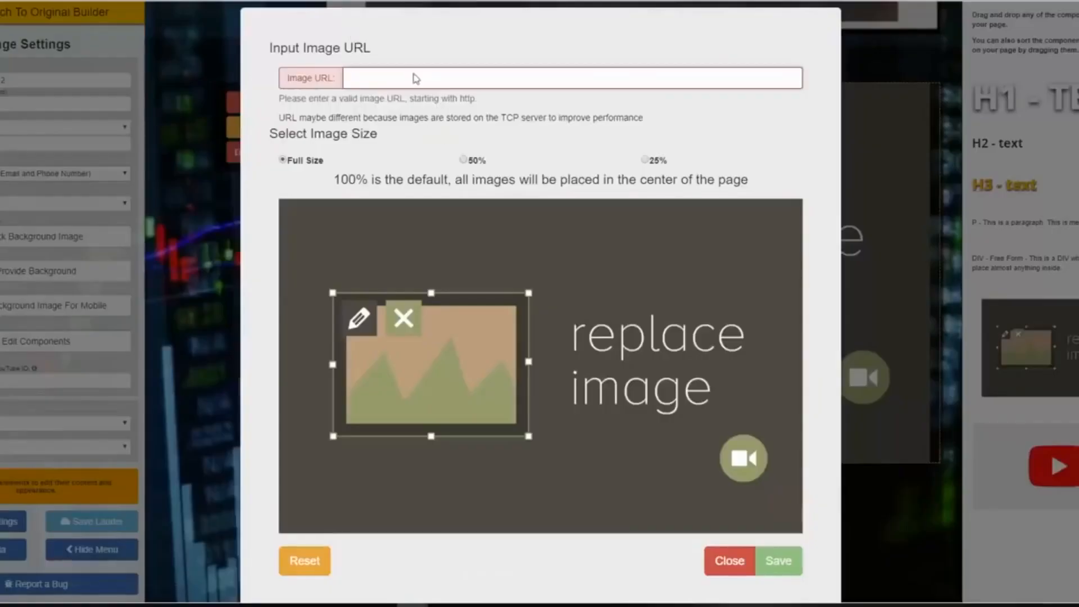
Step: In the page builder, try to replace the placeholder image with the copied fake-myfxbook-screen-shot.png address at 50% size
right_click(415, 79)
click(449, 169)
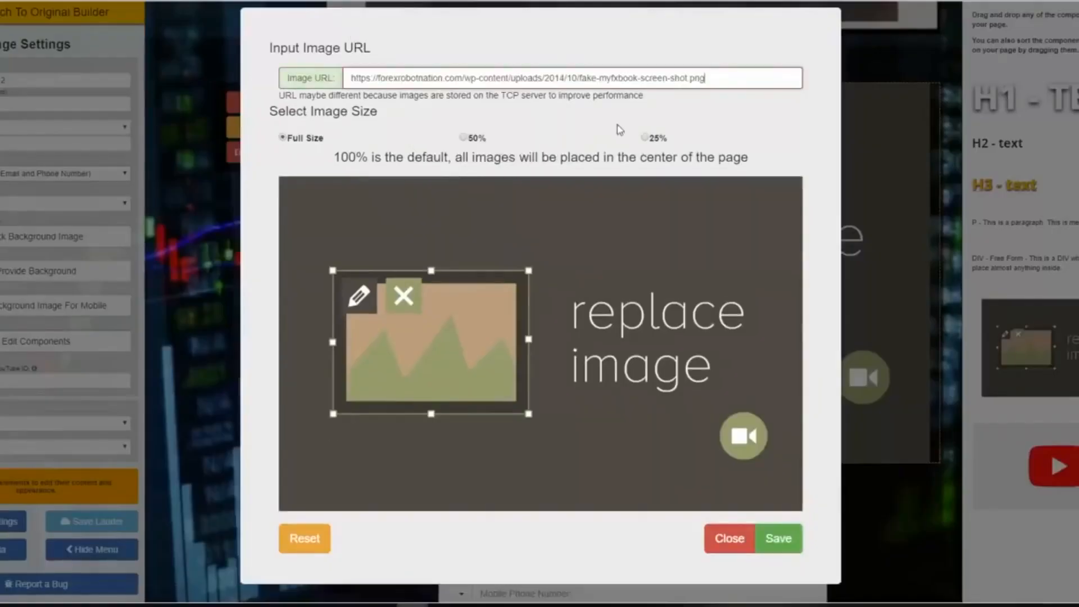
click(483, 136)
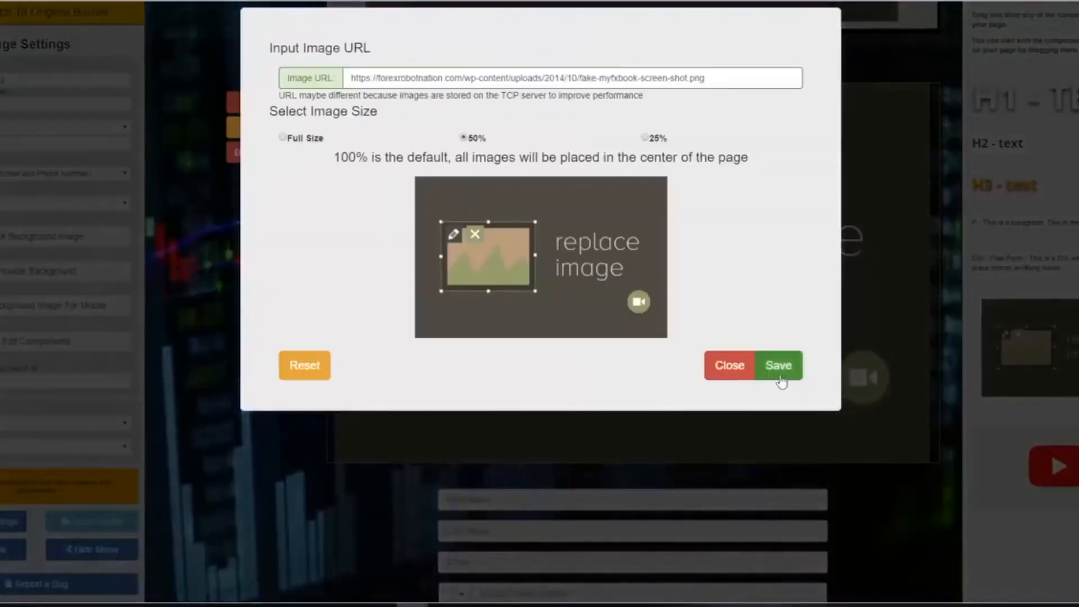
click(779, 376)
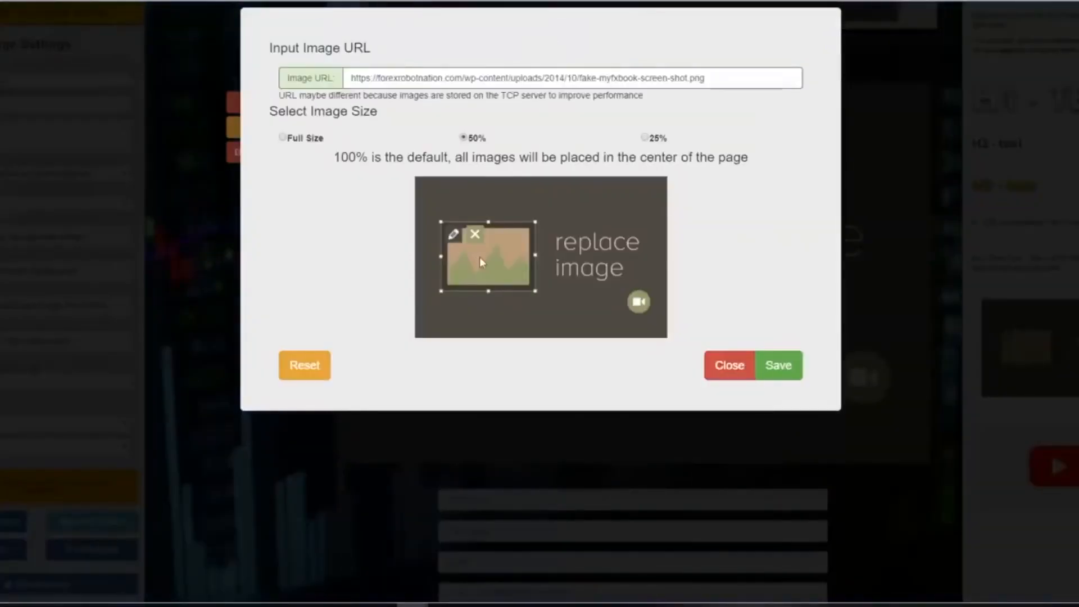
click(729, 365)
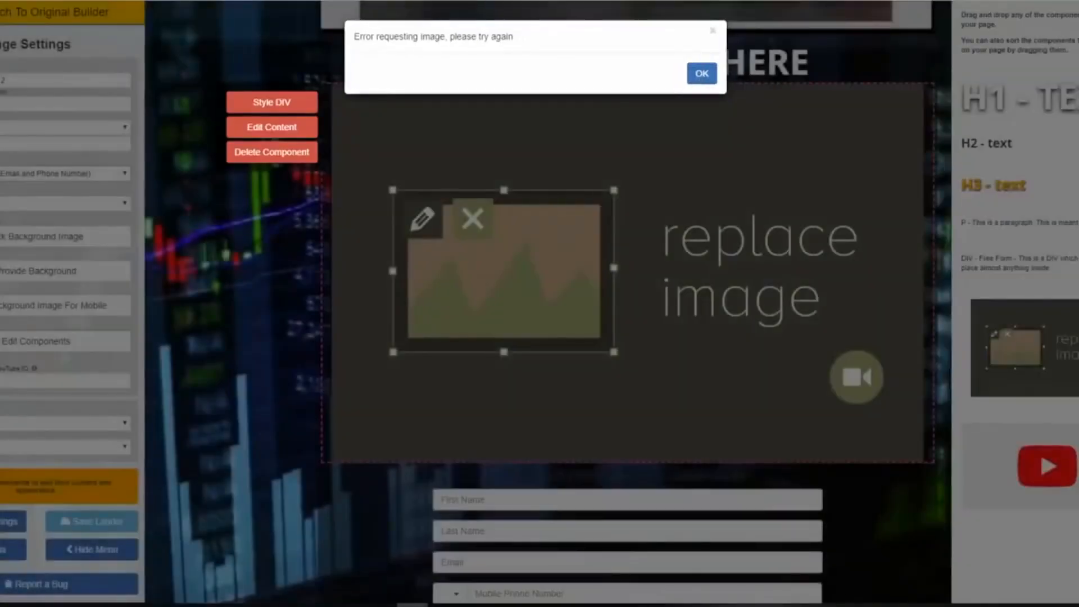
click(701, 73)
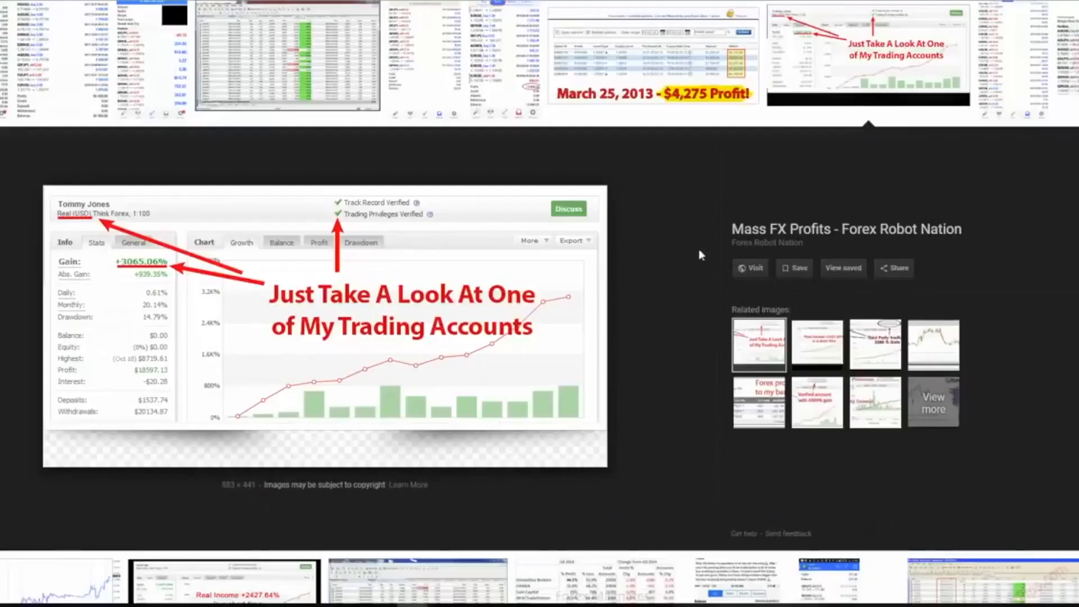
Step: In the Google Images results, find and preview the "Less Than 15 Minutes A Day! $30,997.59" picture and copy its image address
scroll(700, 253, down, 15)
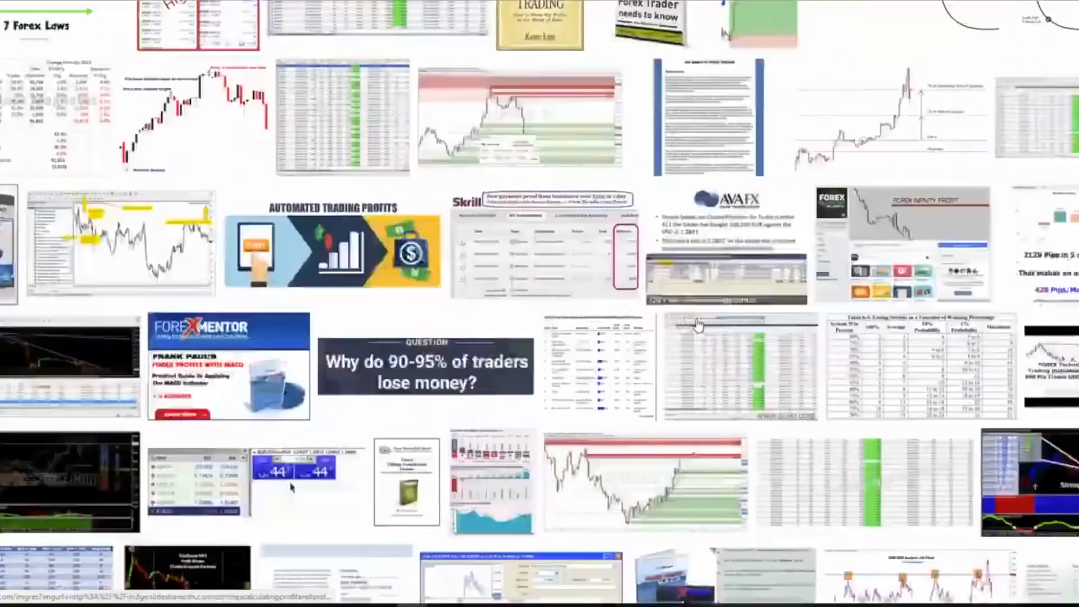
scroll(696, 325, down, 15)
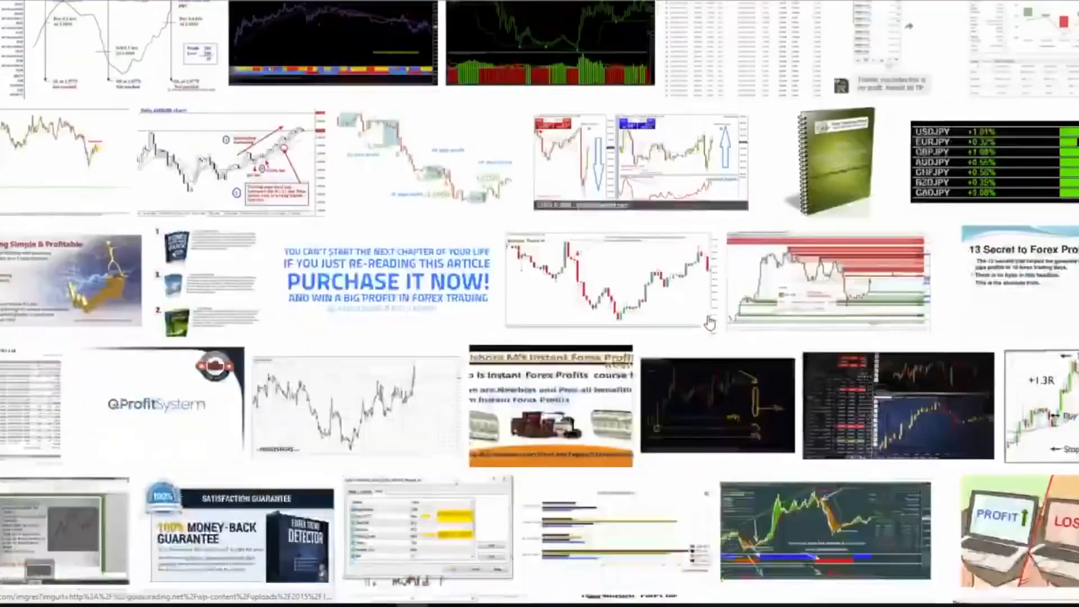
scroll(710, 322, down, 15)
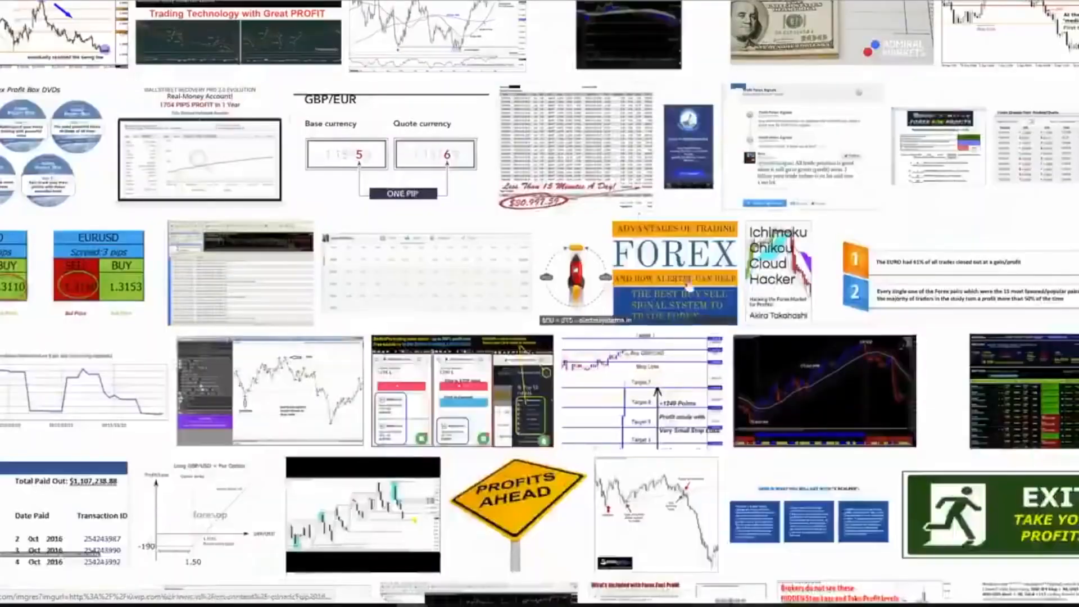
click(614, 157)
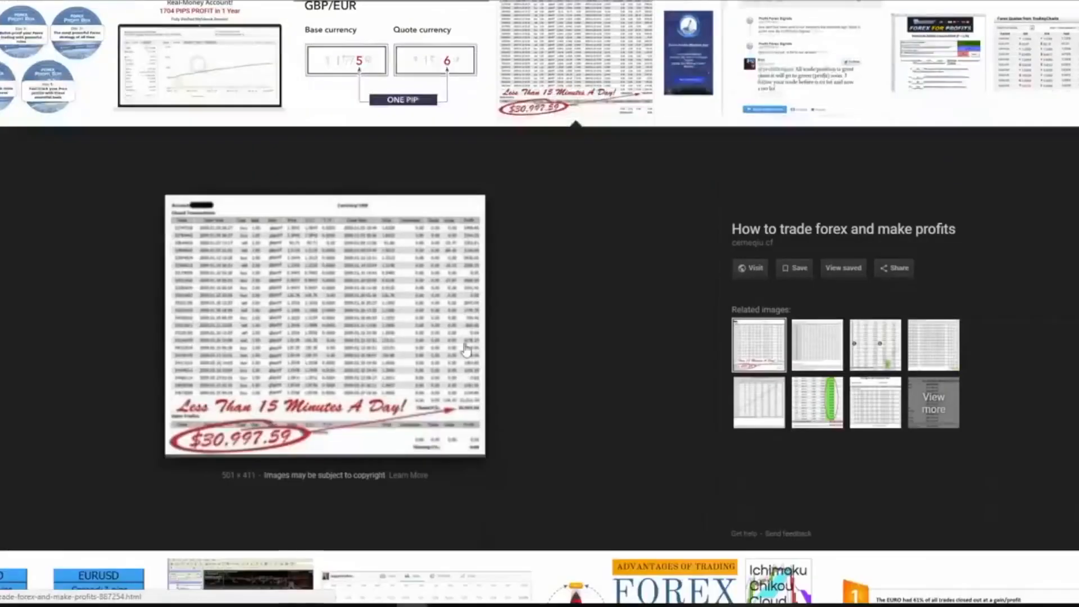
right_click(316, 288)
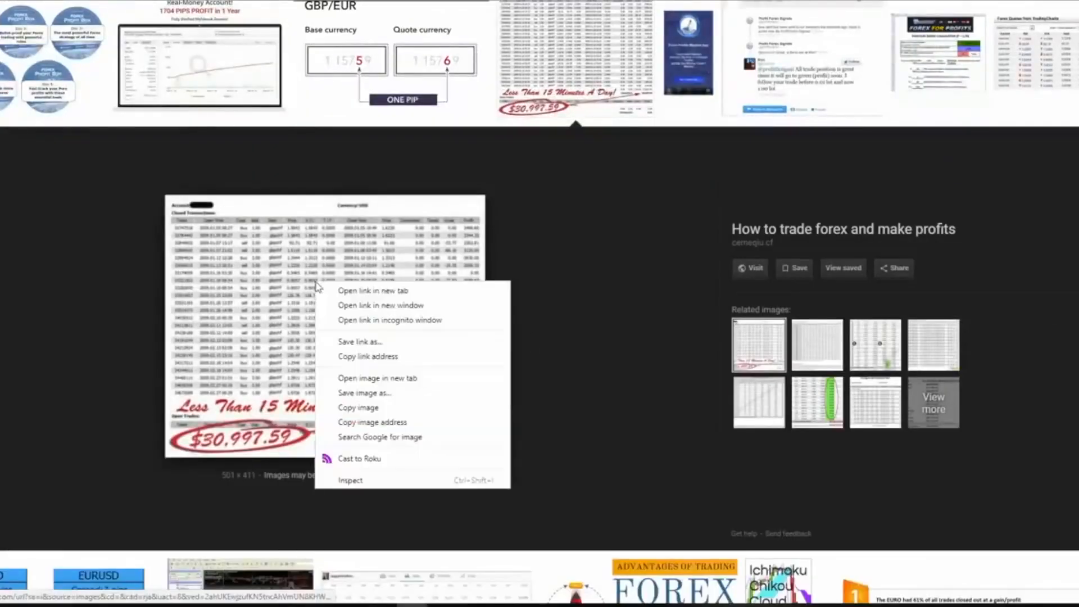
click(379, 429)
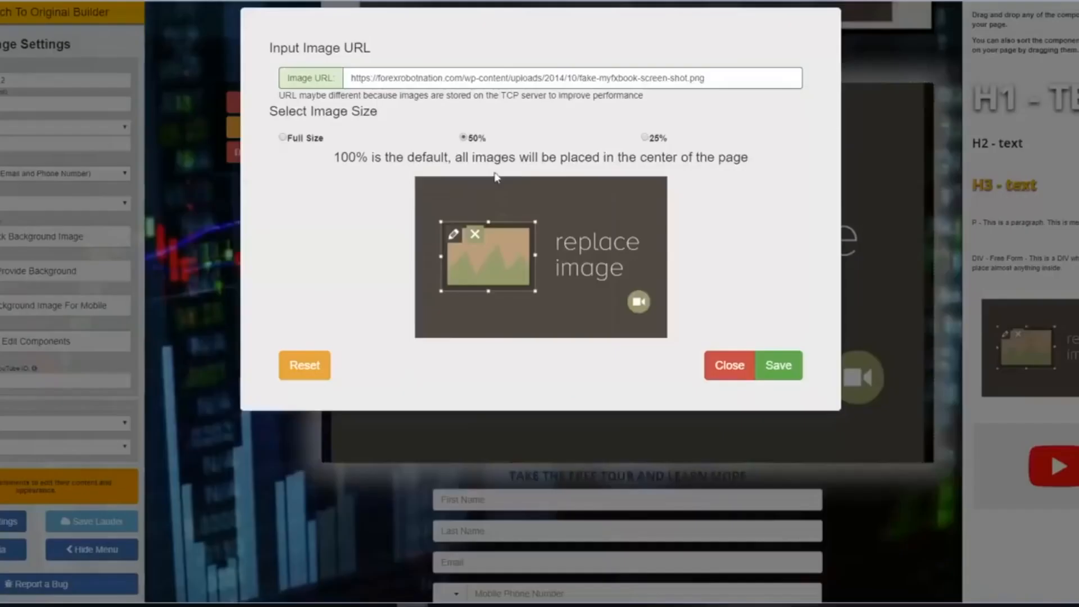
Step: In the page builder, replace the placeholder's image URL with the copied omniforex-screenshot.jpg address and save the image
drag(707, 82, 360, 87)
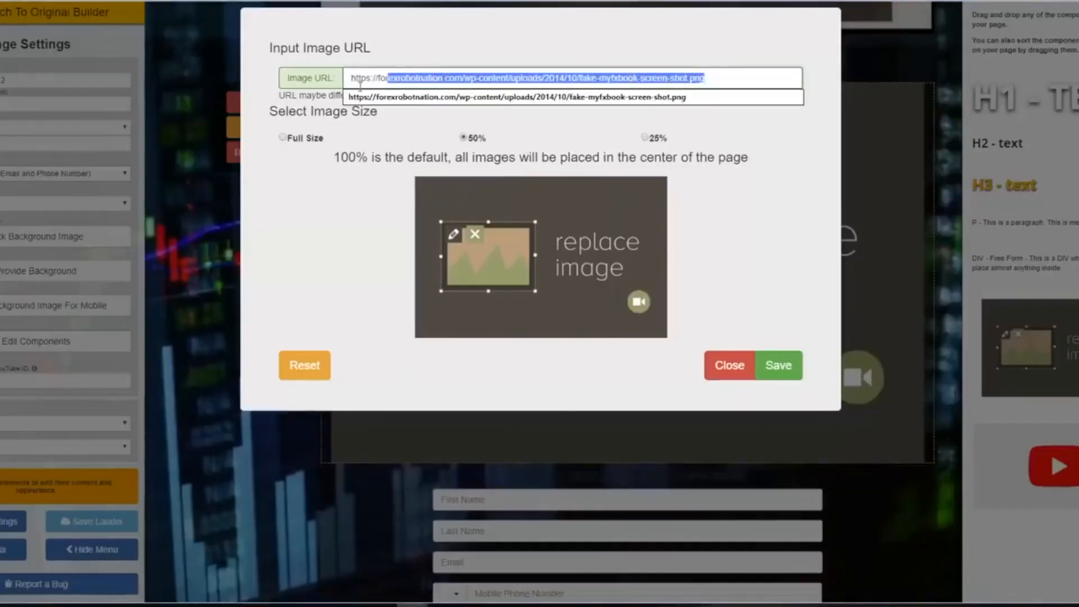
right_click(410, 83)
click(452, 150)
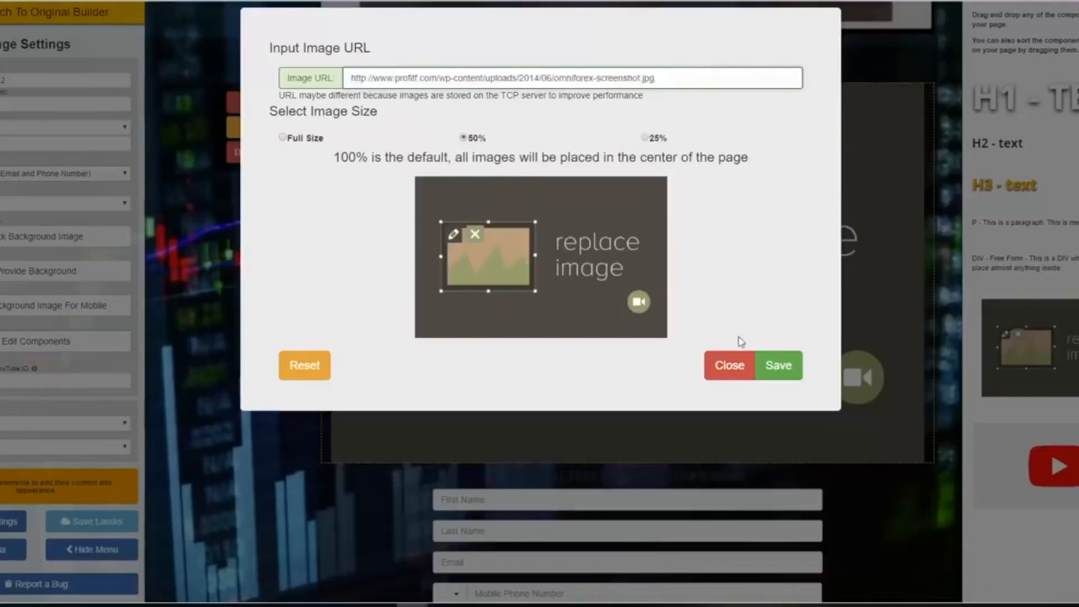
click(773, 376)
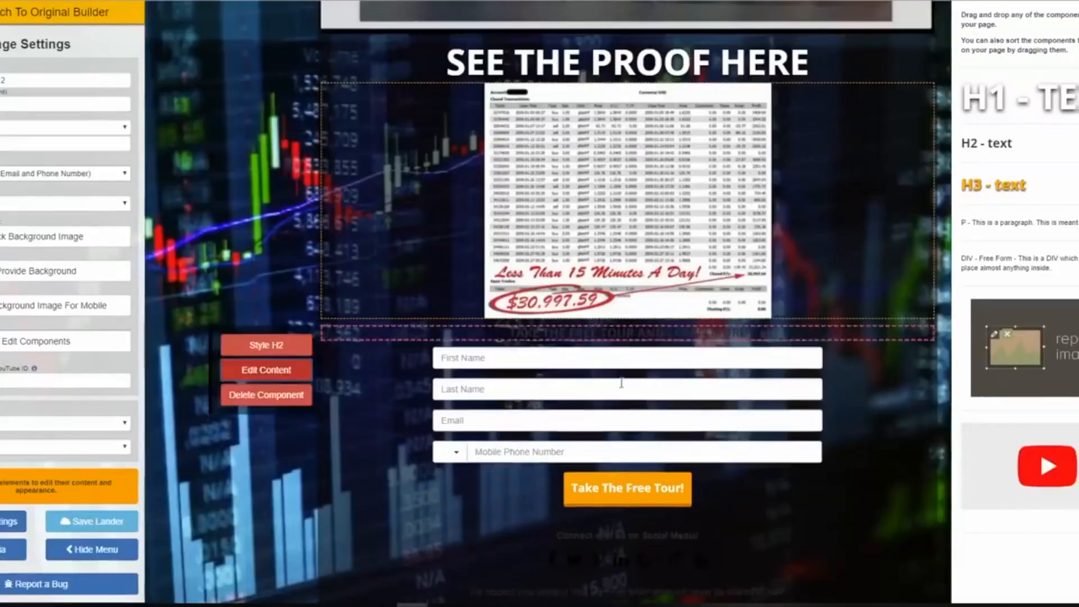
Step: Replace the "TAKE THE FREE TOUR AND LEARN MORE" heading above the lead form with a call to action beginning "GET STARTED JOIN ON THE"
scroll(610, 239, up, 10)
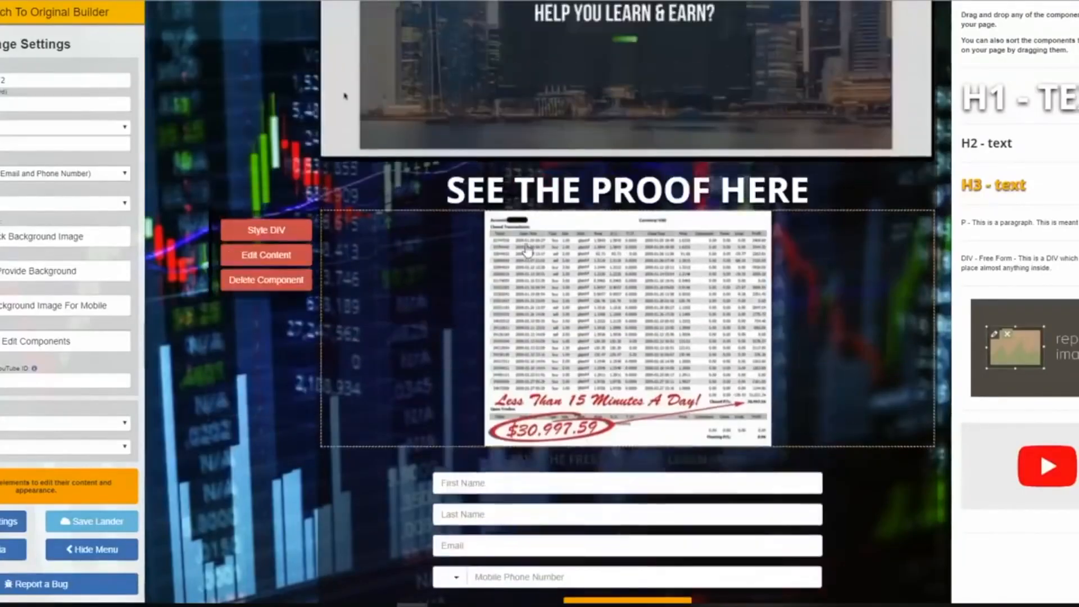
scroll(575, 201, down, 10)
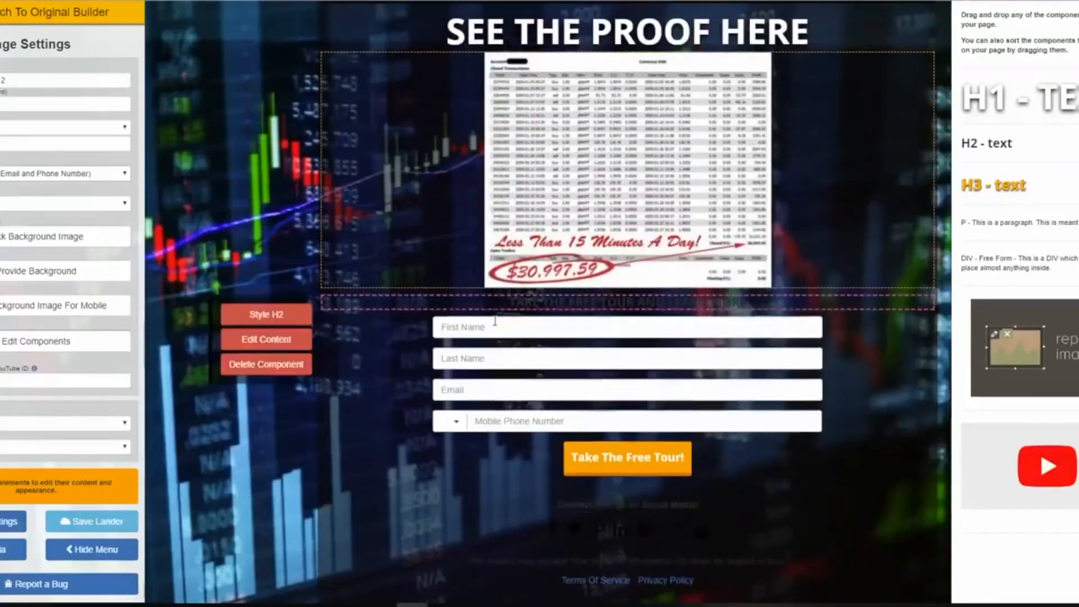
mouse_move(548, 311)
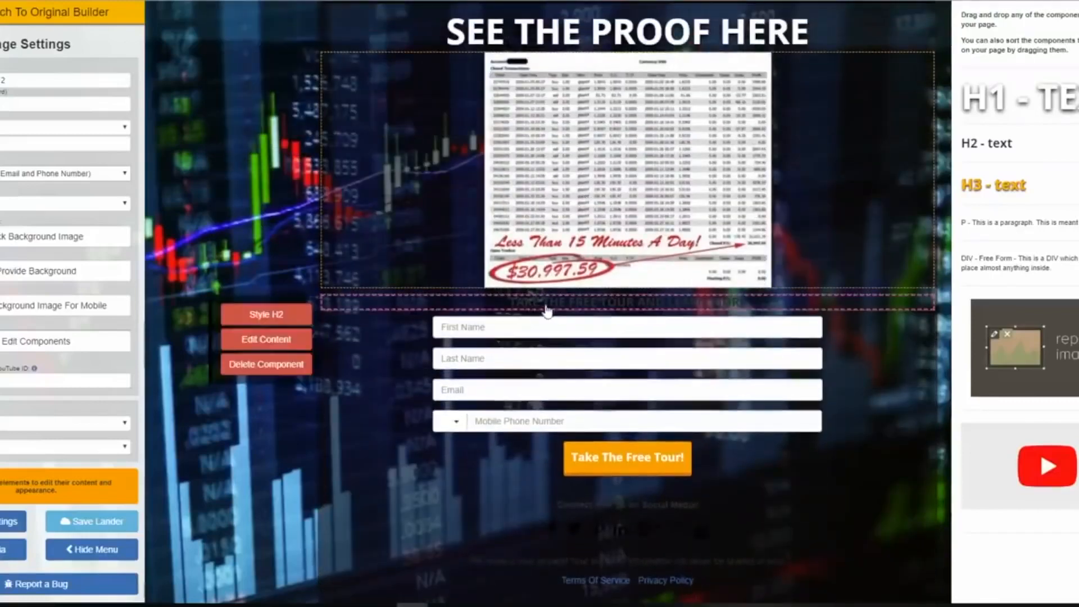
click(278, 339)
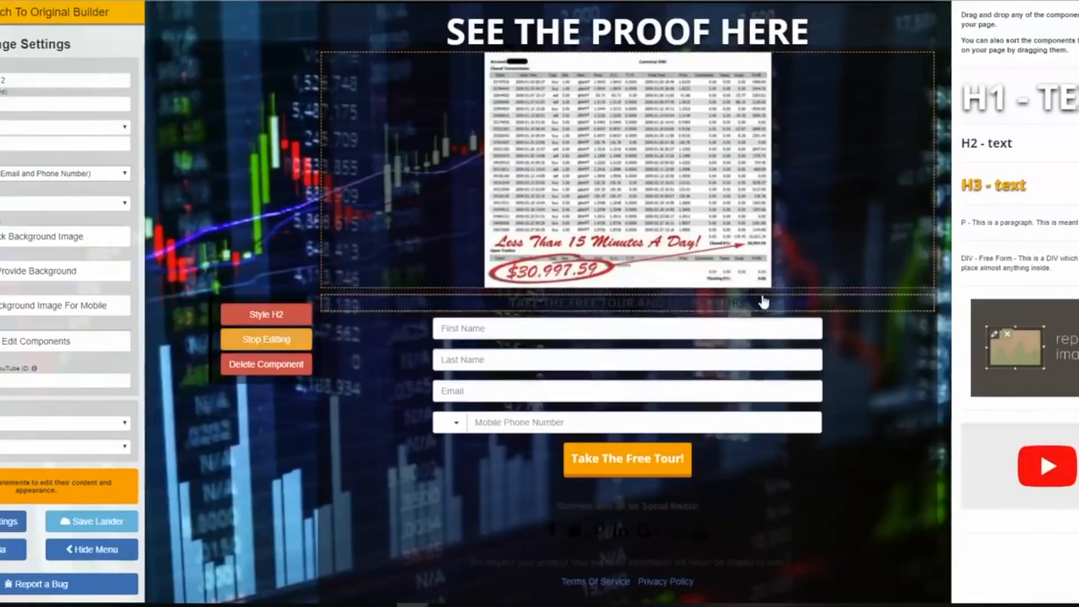
drag(746, 308, 480, 311)
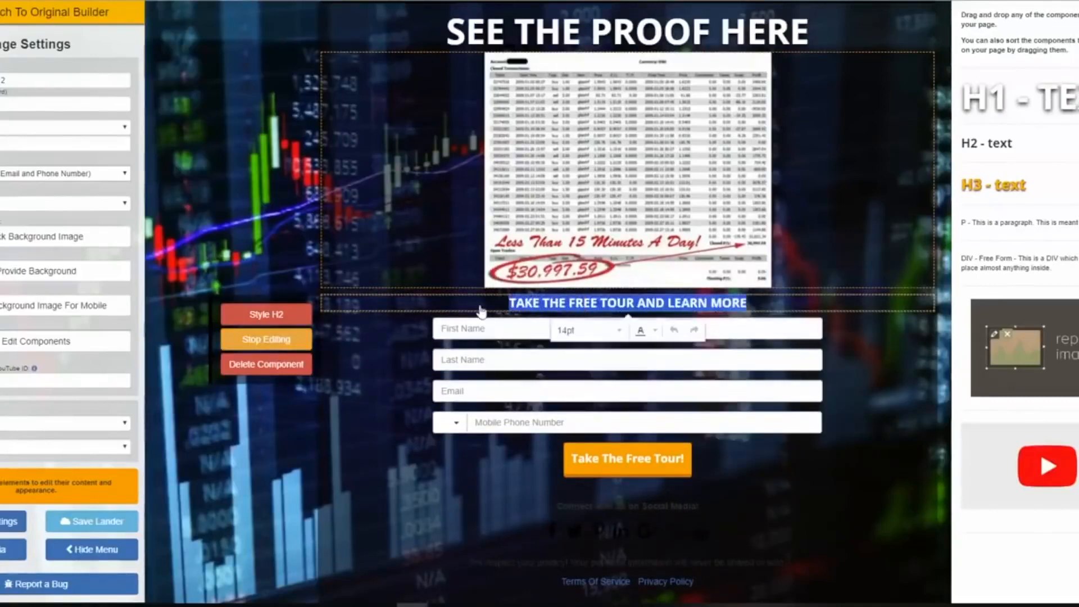
text(GET STARTED JOIN ON)
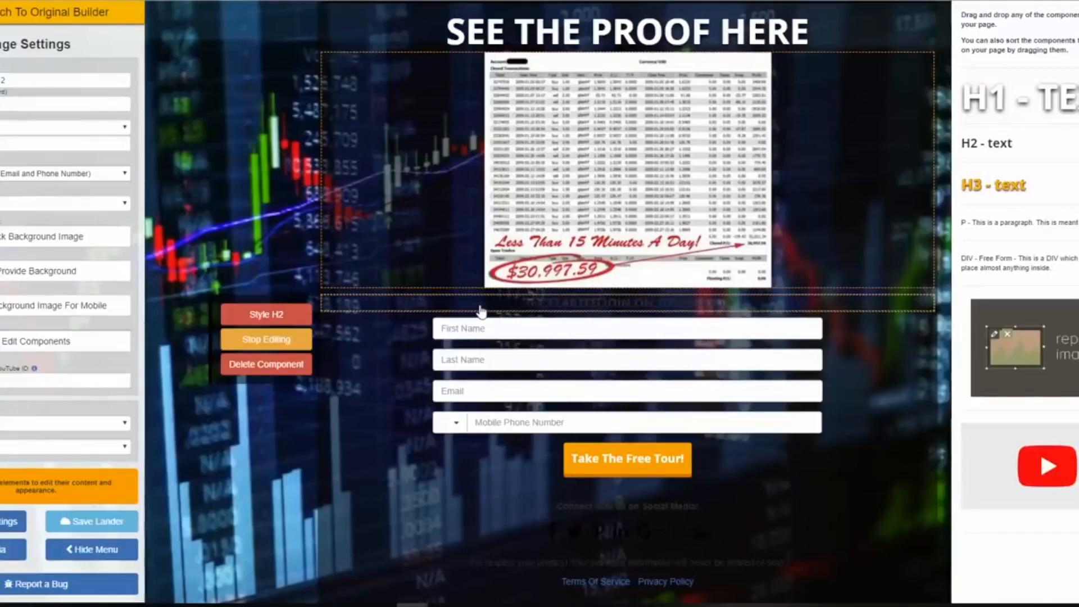
text(AGE)
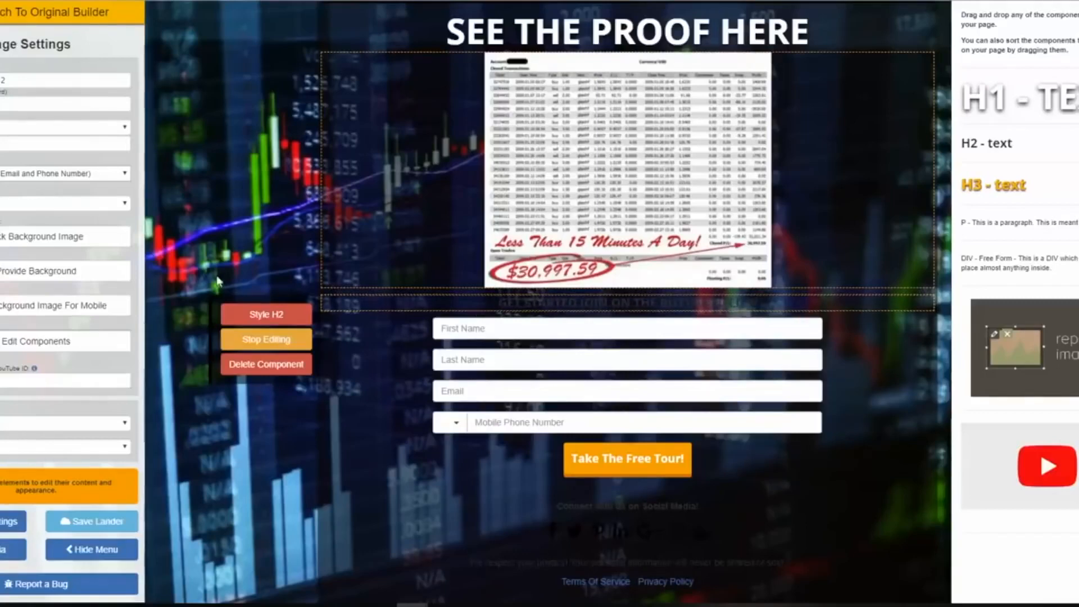
Step: Set the text color of the heading above the lead form to white (#ffffff)
click(270, 316)
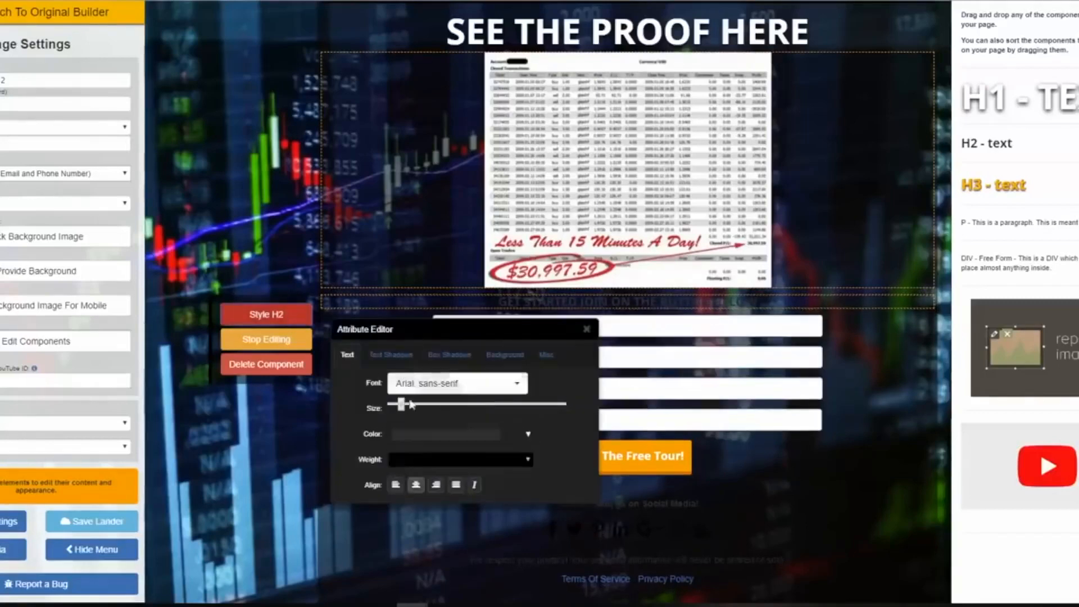
click(412, 435)
drag(410, 461, 392, 451)
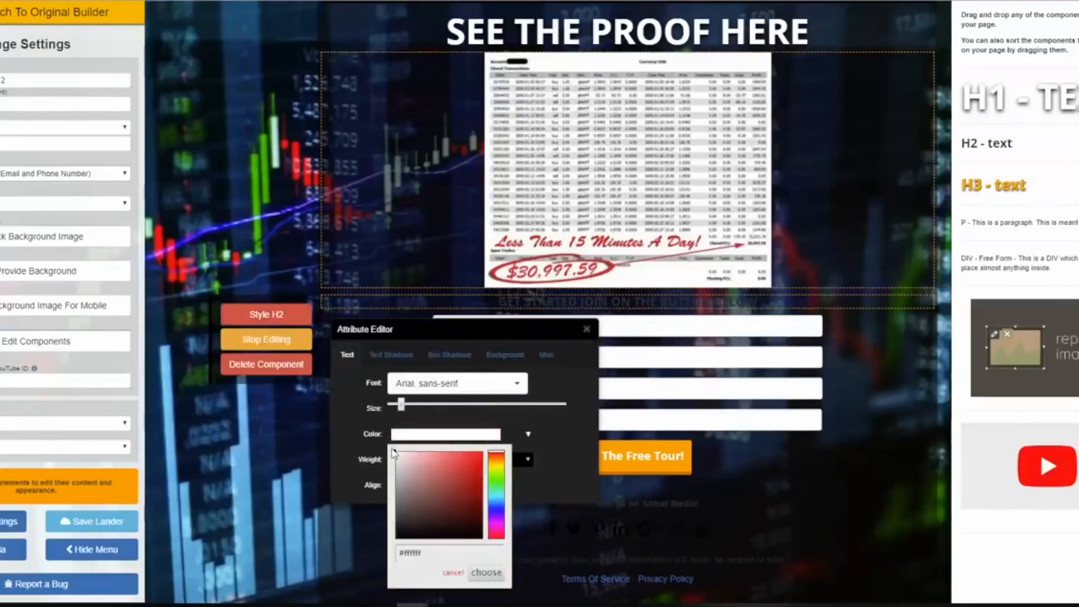